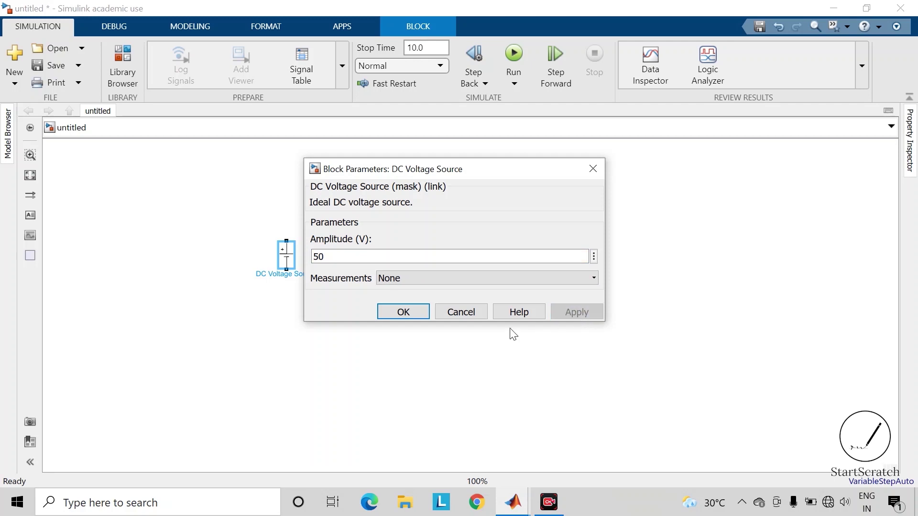
- Accept the DC Voltage Source parameters, copy the block directly below the original and check the copy's amplitude
{"action": "left_click", "coordinate": [412, 315]}
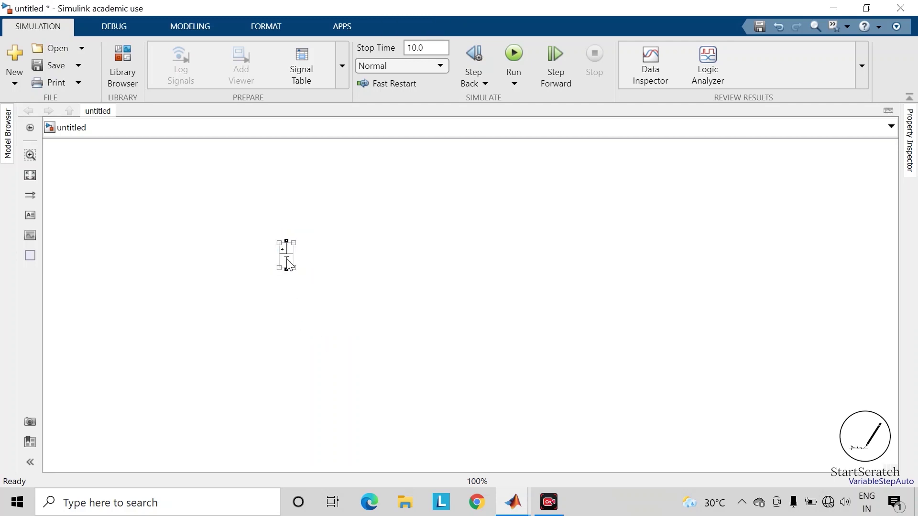
{"action": "left_click_drag", "start_coordinate": [289, 258], "coordinate": [282, 372]}
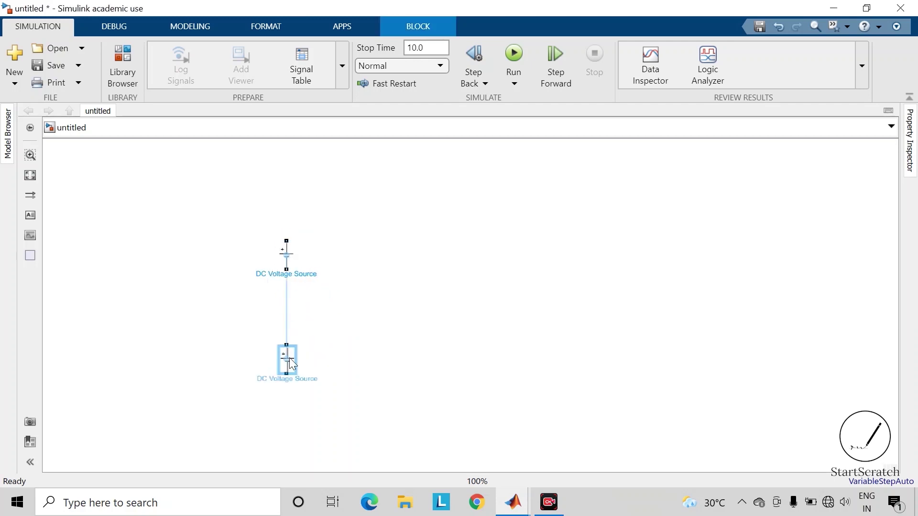
{"action": "left_click", "coordinate": [406, 346]}
{"action": "double_click", "coordinate": [287, 364]}
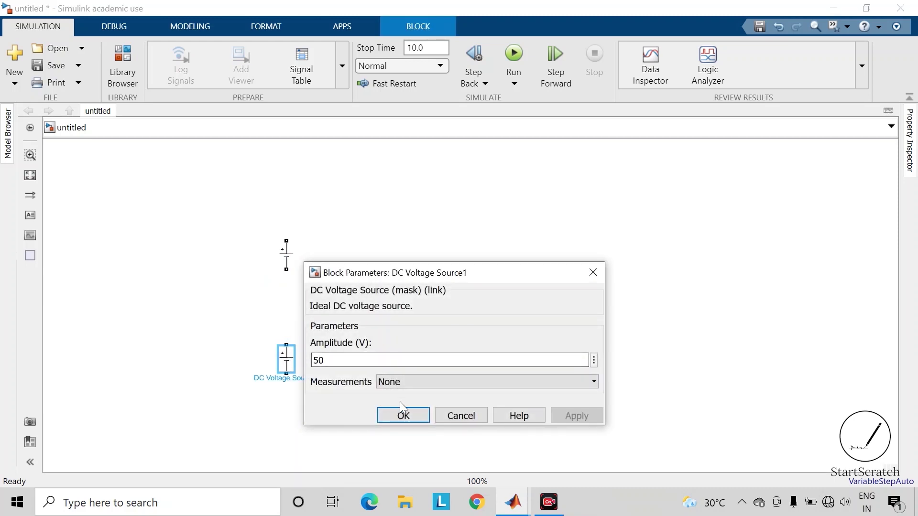
{"action": "left_click", "coordinate": [403, 415]}
- Wire the upper DC source's negative terminal to the lower source's positive terminal and dismiss the connection hint
{"action": "left_click", "coordinate": [287, 344]}
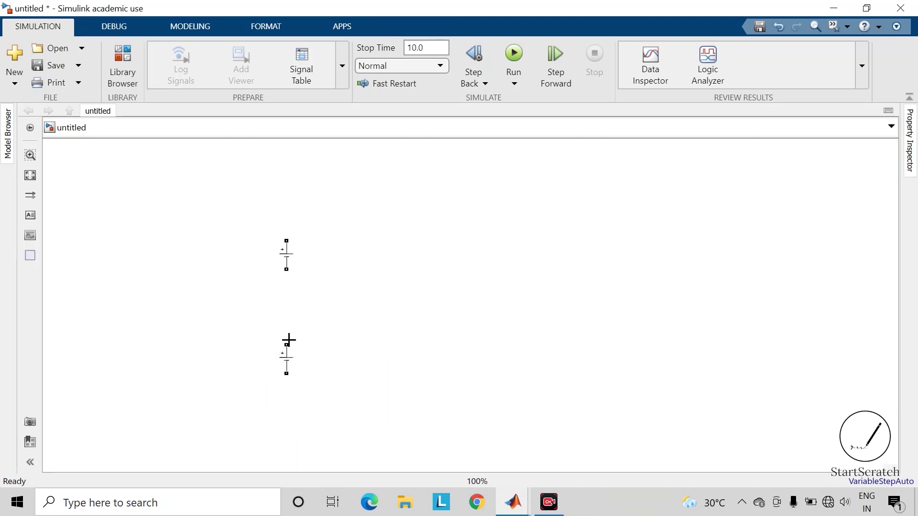
{"action": "left_click", "coordinate": [286, 270]}
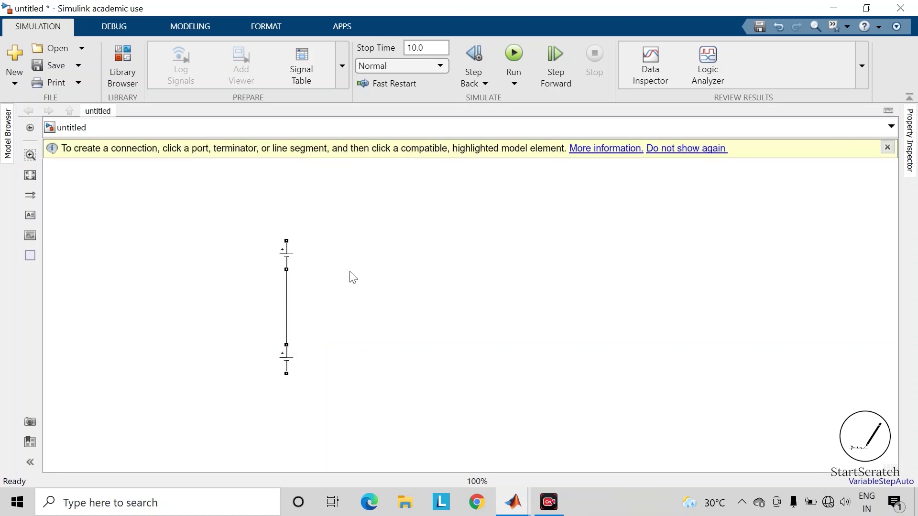
{"action": "left_click", "coordinate": [887, 147]}
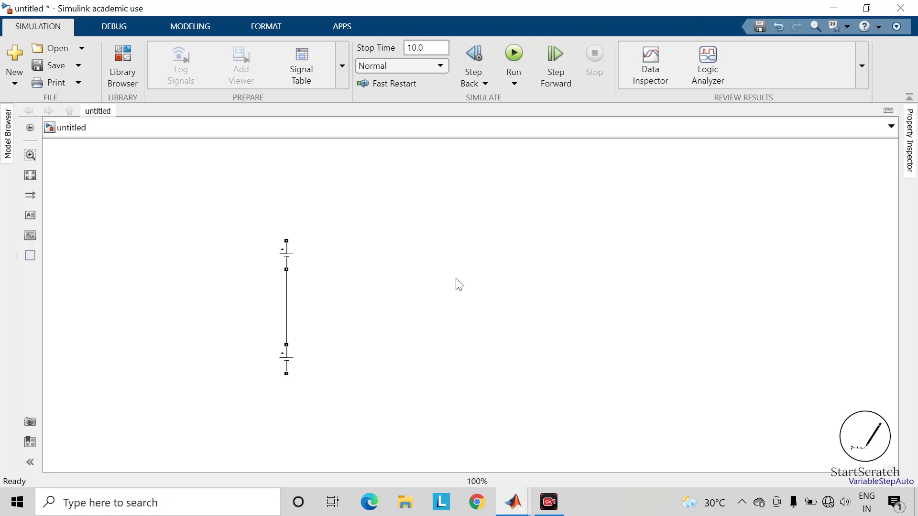
- Add a Mosfet block from Specialized Power Systems on the canvas beside the two DC sources
{"action": "type", "text": "mos"}
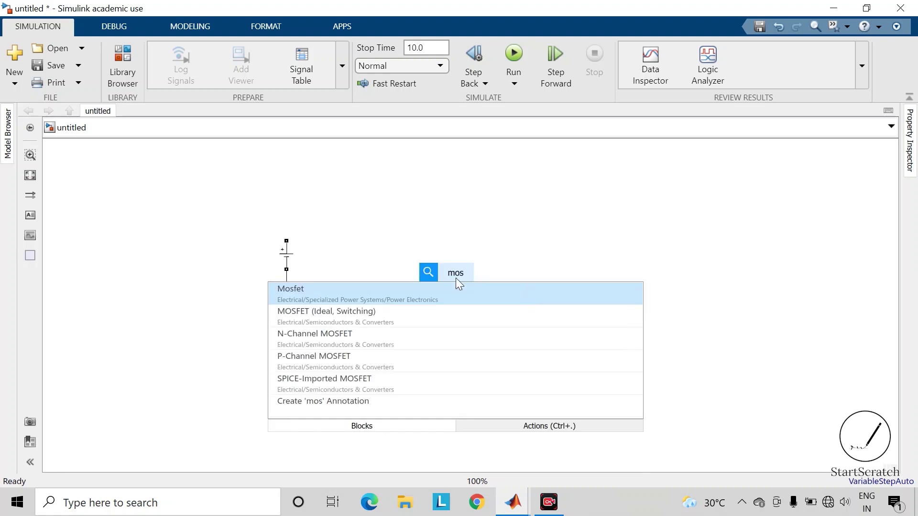
{"action": "type", "text": "f"}
{"action": "key", "text": "Return"}
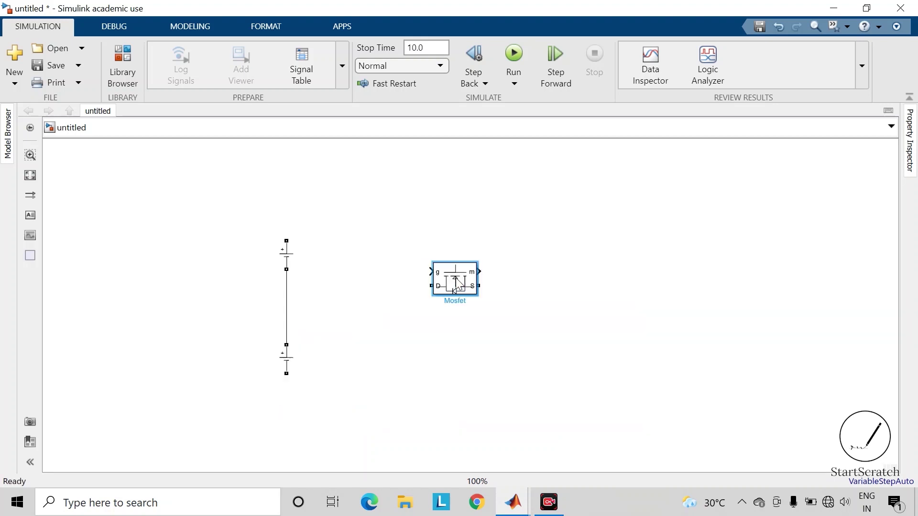
- Turn off the measurement port in the Mosfet block's parameters
{"action": "double_click", "coordinate": [455, 284]}
{"action": "scroll", "coordinate": [533, 393], "scroll_direction": "down", "scroll_amount": 3}
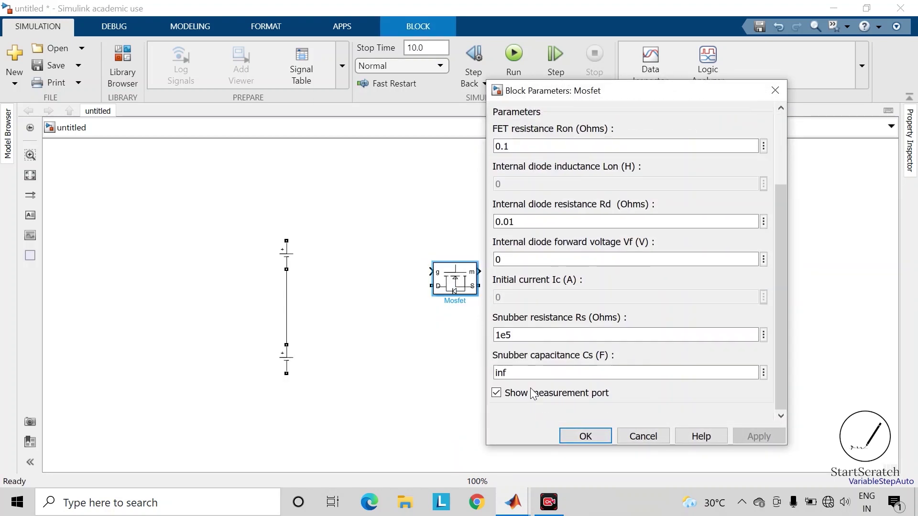
{"action": "left_click", "coordinate": [496, 393]}
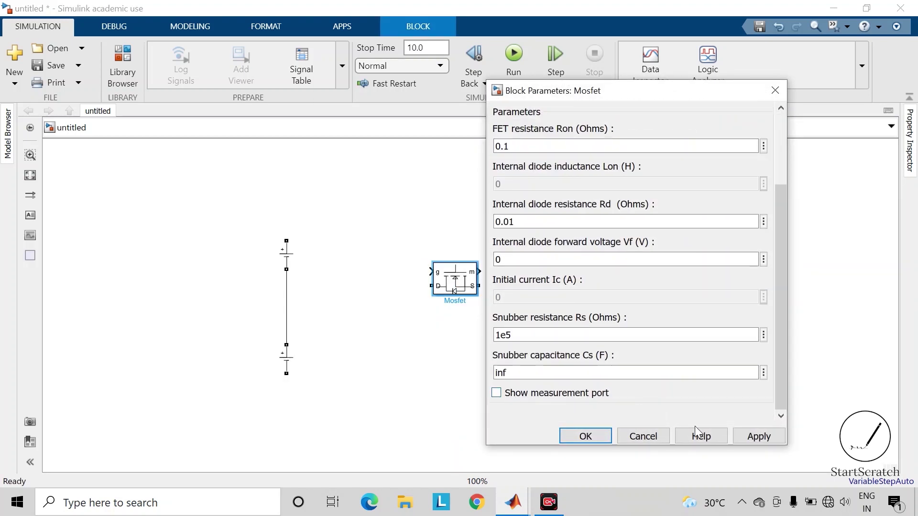
{"action": "left_click", "coordinate": [757, 436]}
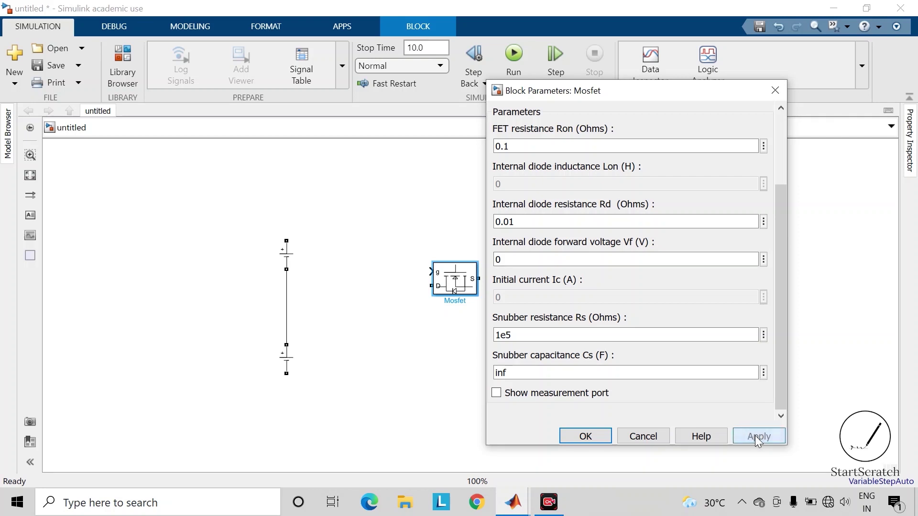
{"action": "left_click", "coordinate": [585, 436]}
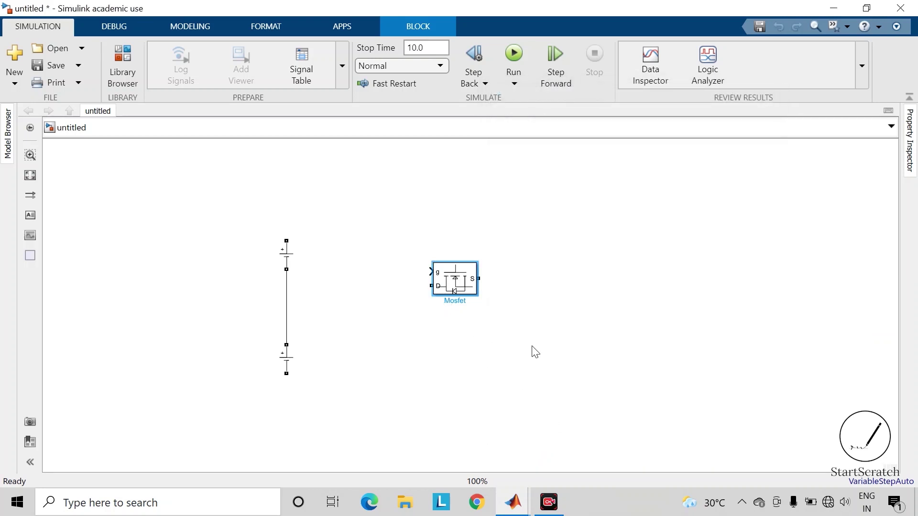
- Rotate the Mosfet upright and wire its drain to the upper DC source's positive terminal, routing the wire above the circuit
{"action": "key", "text": "ctrl+r"}
{"action": "left_click_drag", "start_coordinate": [465, 282], "coordinate": [490, 279]}
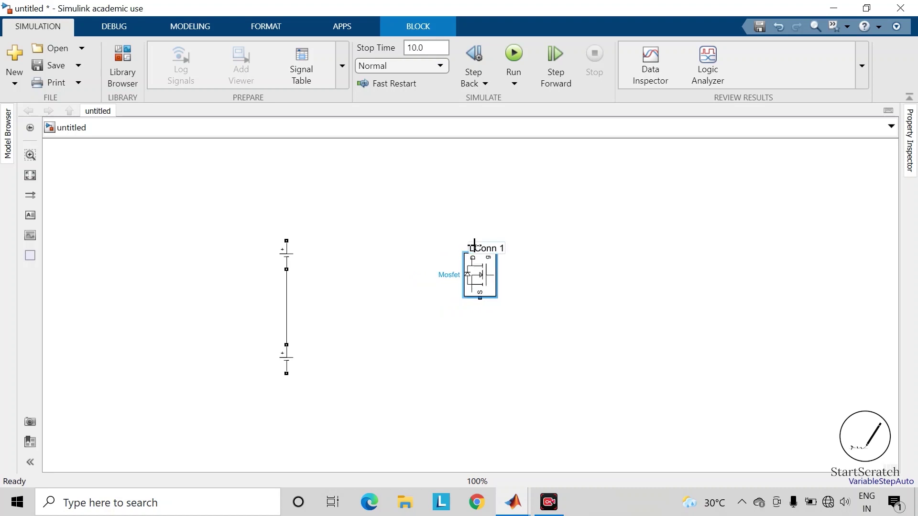
{"action": "left_click_drag", "start_coordinate": [473, 244], "coordinate": [286, 240]}
{"action": "left_click_drag", "start_coordinate": [372, 233], "coordinate": [377, 189]}
{"action": "left_click", "coordinate": [423, 304]}
- Copy the Mosfet directly below the original and name the upper switch S1 and the lower one S2
{"action": "left_click", "coordinate": [484, 280]}
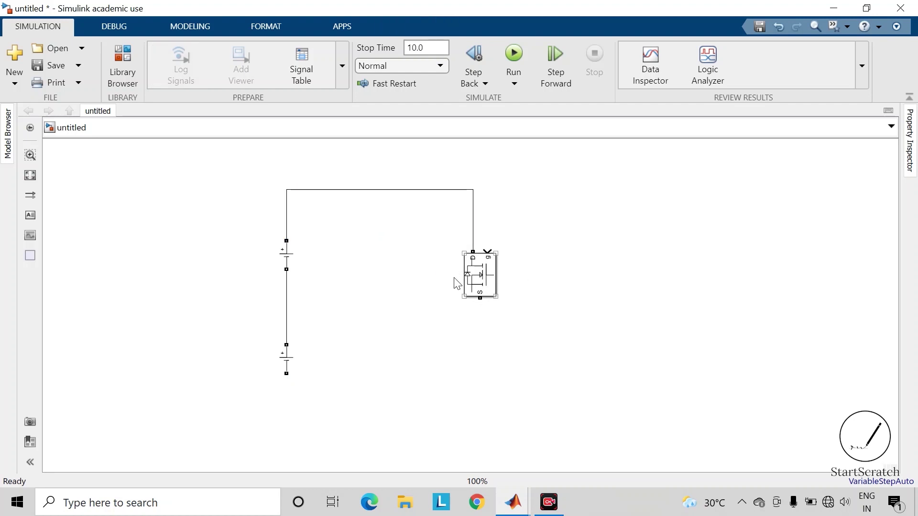
{"action": "left_click", "coordinate": [468, 279]}
{"action": "left_click_drag", "start_coordinate": [481, 287], "coordinate": [559, 390]}
{"action": "left_click", "coordinate": [691, 269]}
{"action": "left_click", "coordinate": [559, 275]}
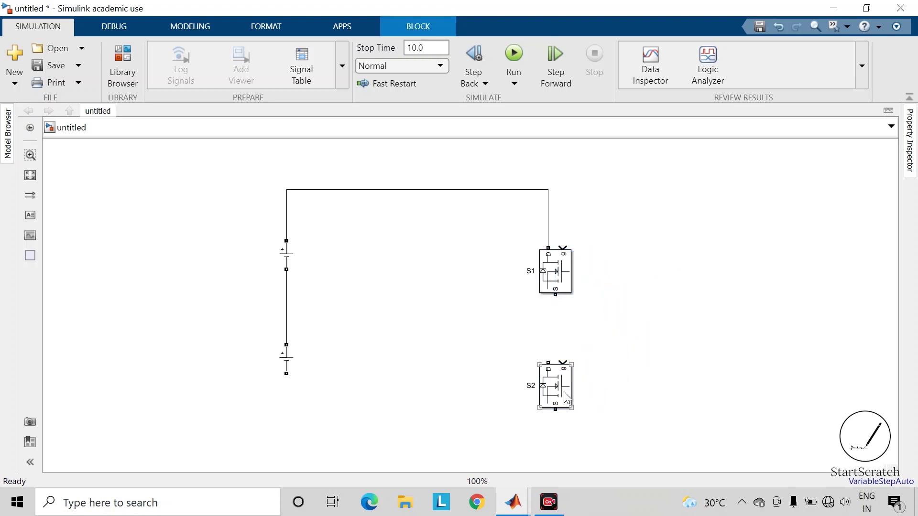
- Wire S1's source to S2's drain, and S2's source to the lower DC source's negative terminal along the circuit's bottom
{"action": "left_click_drag", "start_coordinate": [555, 295], "coordinate": [556, 354]}
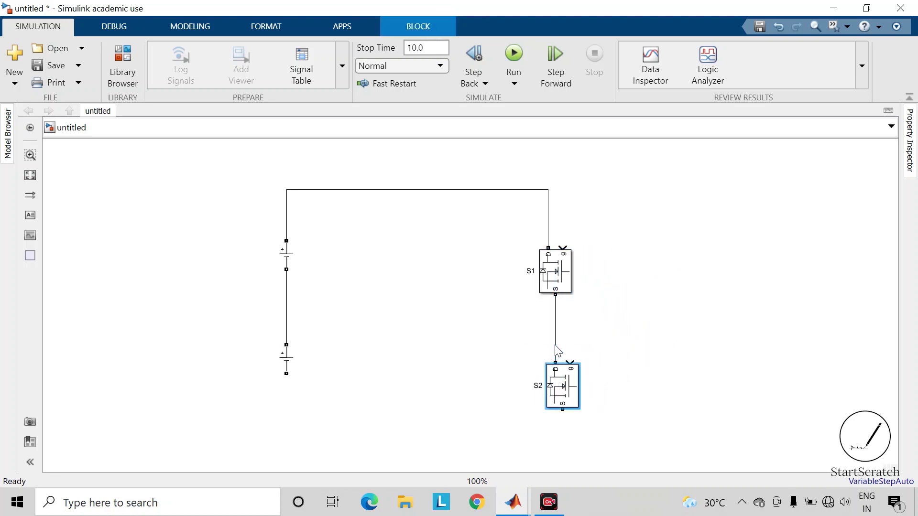
{"action": "left_click_drag", "start_coordinate": [562, 410], "coordinate": [286, 352]}
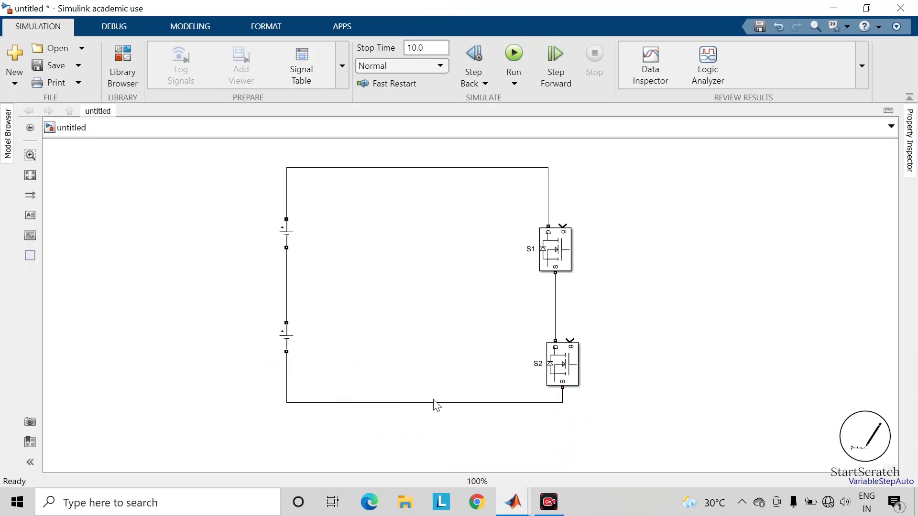
{"action": "left_click_drag", "start_coordinate": [428, 403], "coordinate": [429, 422]}
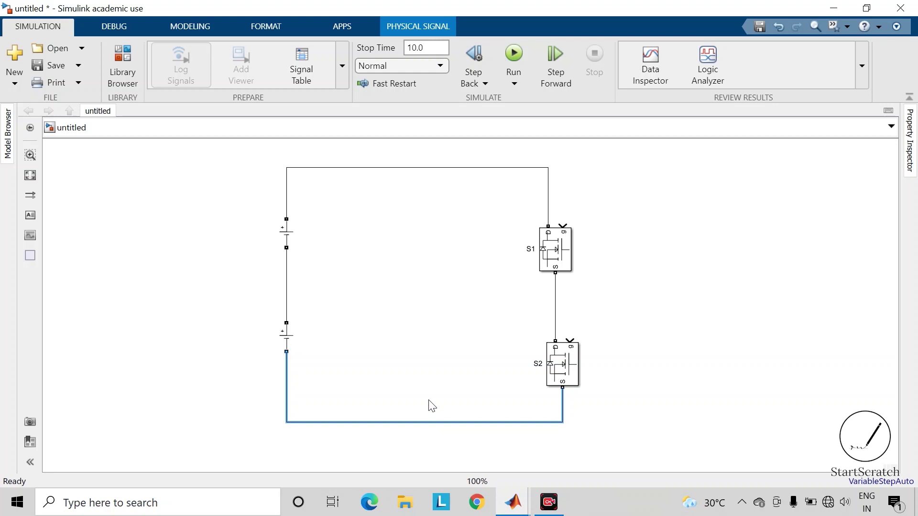
{"action": "left_click", "coordinate": [441, 330]}
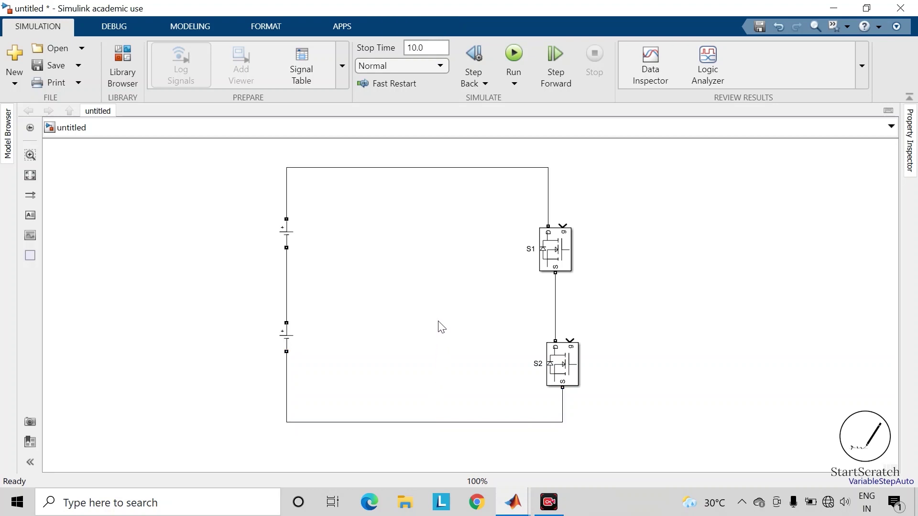
- Add a Series RLC Branch block between the DC sources and the switches
{"action": "double_click", "coordinate": [409, 307]}
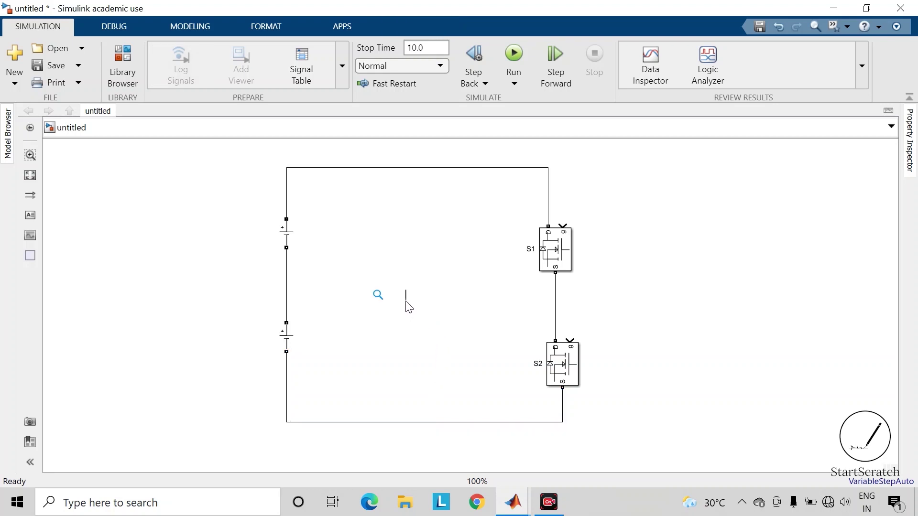
{"action": "type", "text": "seri"}
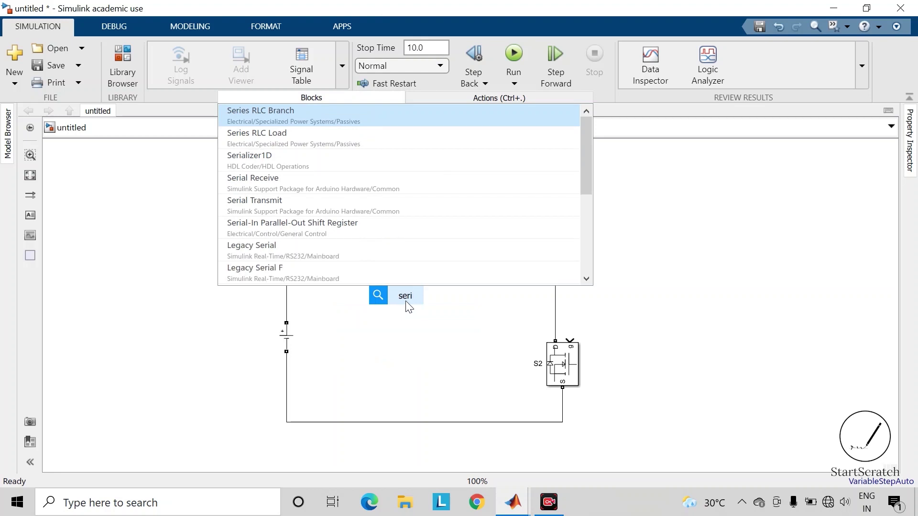
{"action": "key", "text": "Return"}
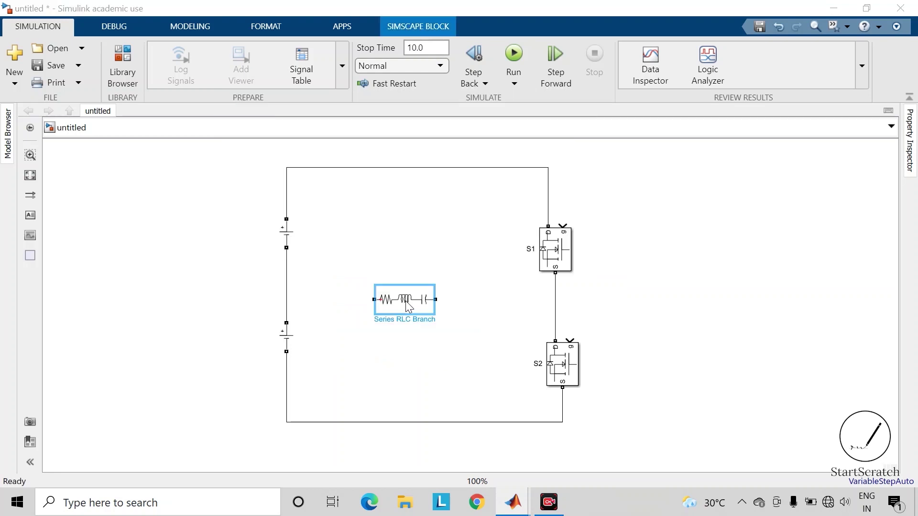
- Set the Series RLC Branch to branch type R with a resistance of 100 ohms
{"action": "double_click", "coordinate": [408, 306]}
{"action": "left_click", "coordinate": [540, 231]}
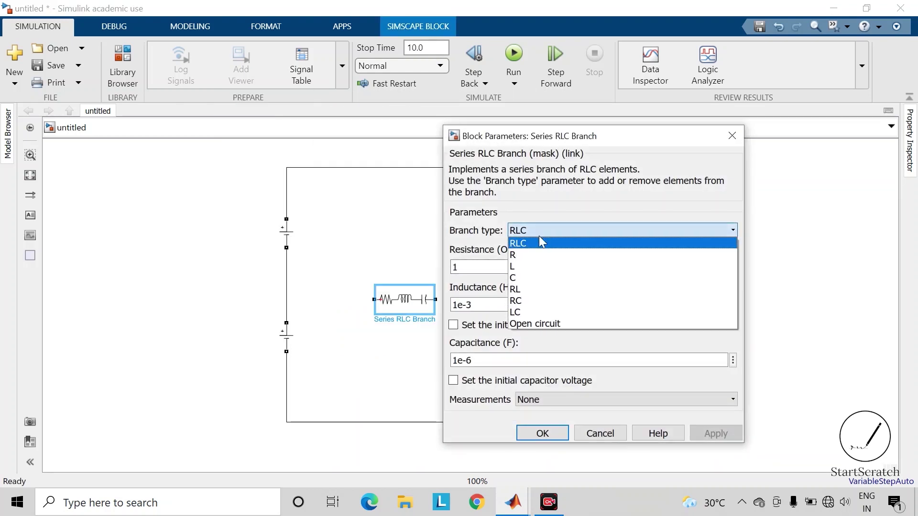
{"action": "left_click", "coordinate": [539, 256]}
{"action": "double_click", "coordinate": [502, 268]}
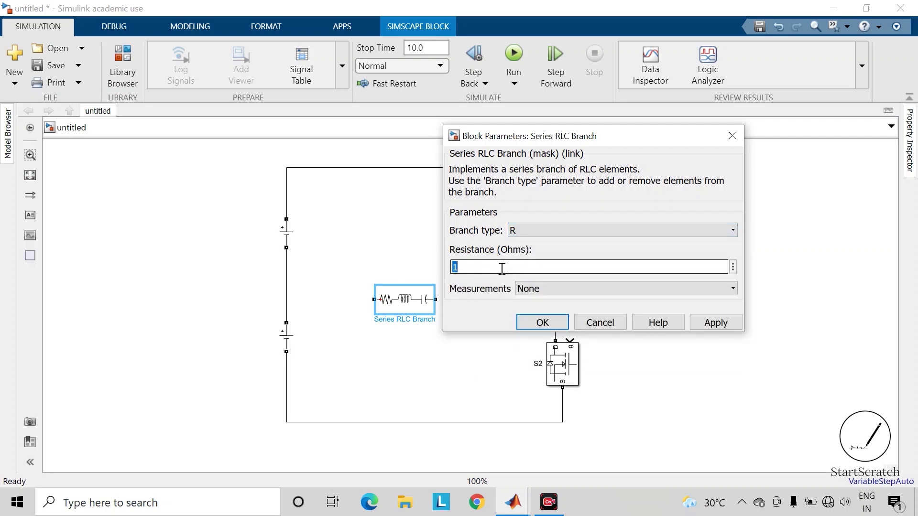
{"action": "type", "text": "100"}
{"action": "key", "text": "Return"}
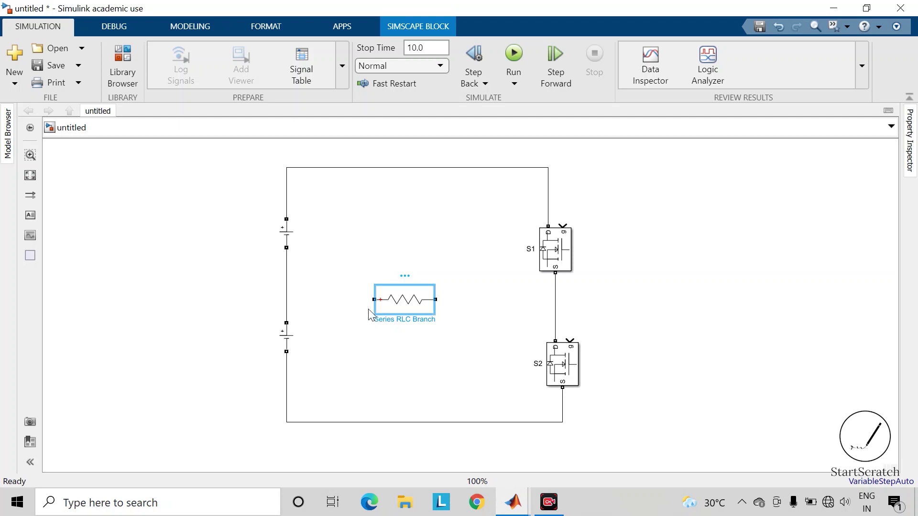
- Connect the resistor between the midpoint of the two DC sources and the midpoint of S1 and S2
{"action": "left_click_drag", "start_coordinate": [374, 300], "coordinate": [285, 300]}
{"action": "left_click_drag", "start_coordinate": [437, 300], "coordinate": [554, 303]}
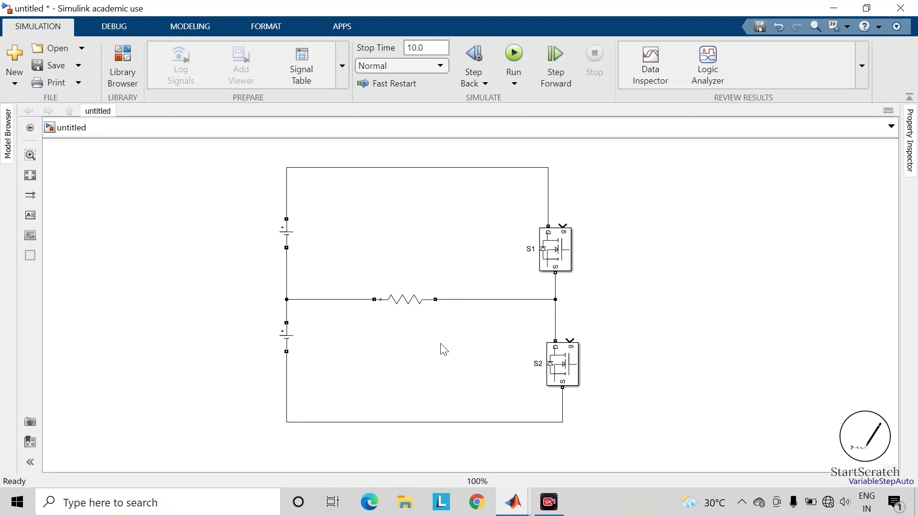
{"action": "left_click", "coordinate": [406, 300]}
{"action": "left_click", "coordinate": [334, 258]}
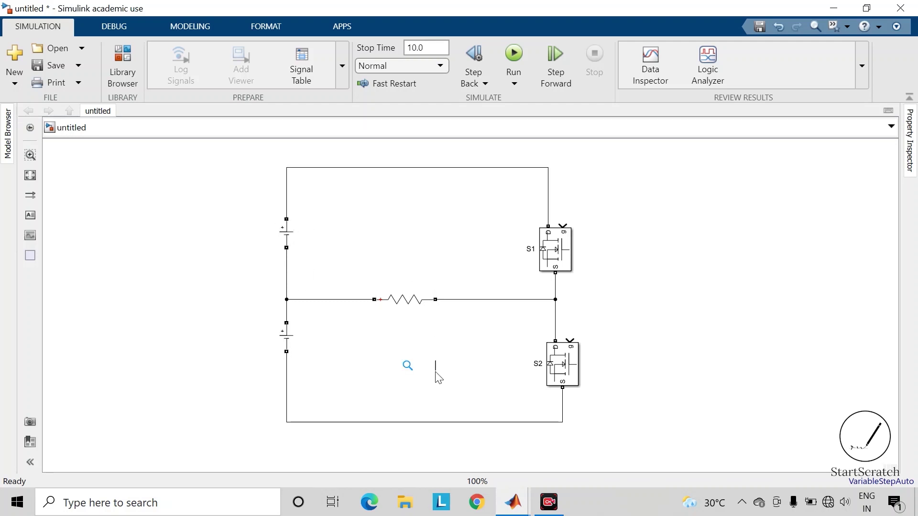
- Add a Voltage Measurement block below the resistor and connect it across the load, with its positive input on the switch side
{"action": "type", "text": "volt"}
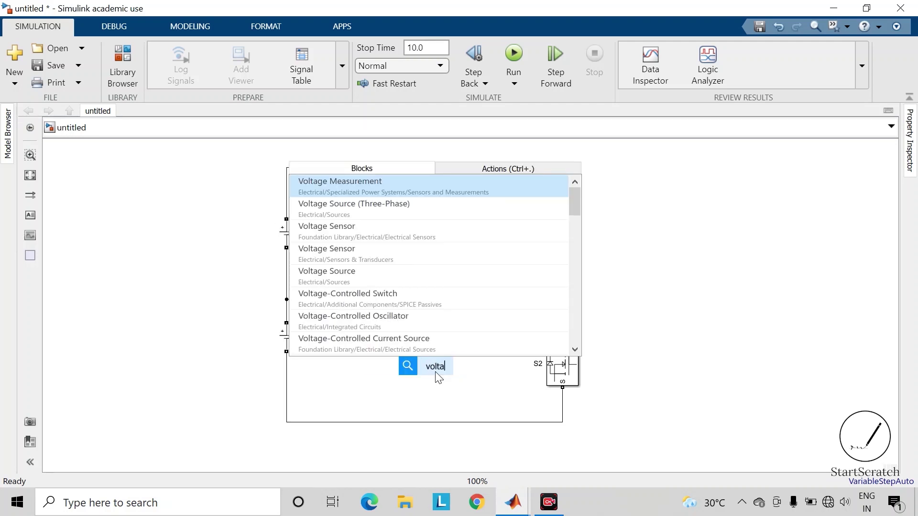
{"action": "type", "text": "a"}
{"action": "key", "text": "Return"}
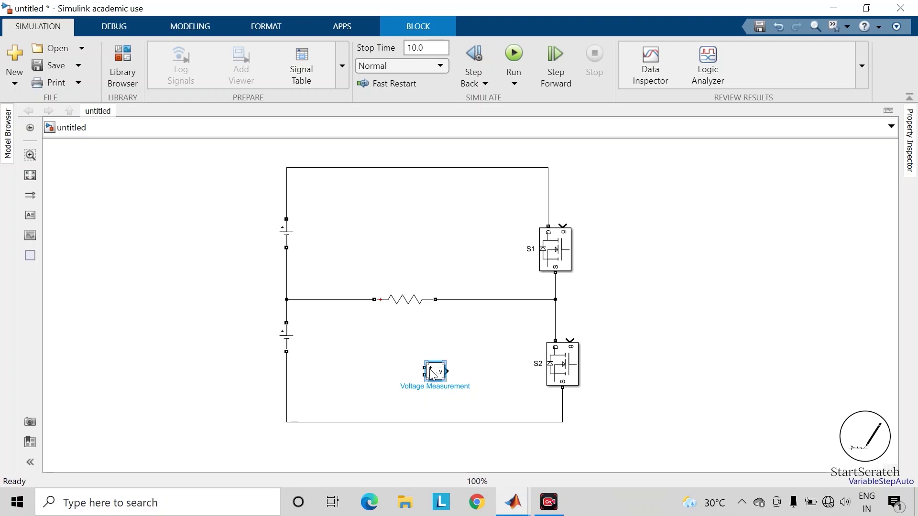
{"action": "left_click_drag", "start_coordinate": [432, 374], "coordinate": [454, 299]}
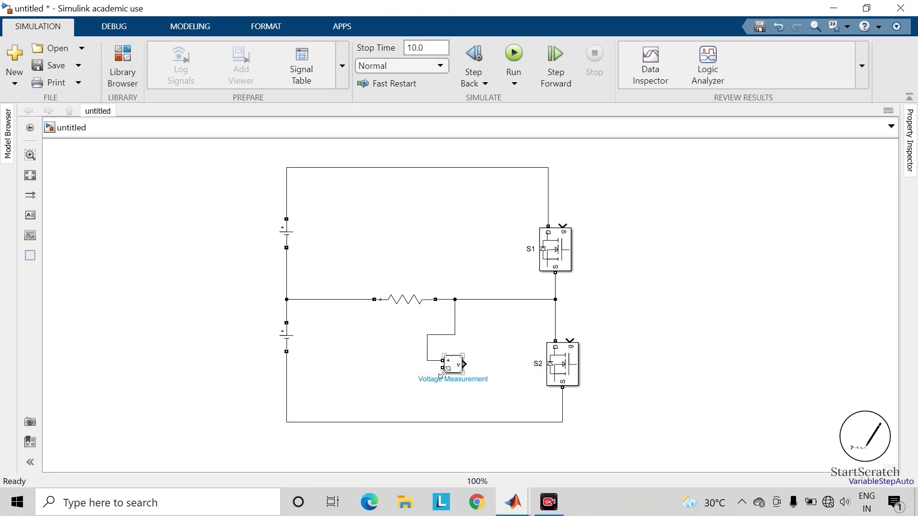
{"action": "left_click_drag", "start_coordinate": [442, 367], "coordinate": [357, 300]}
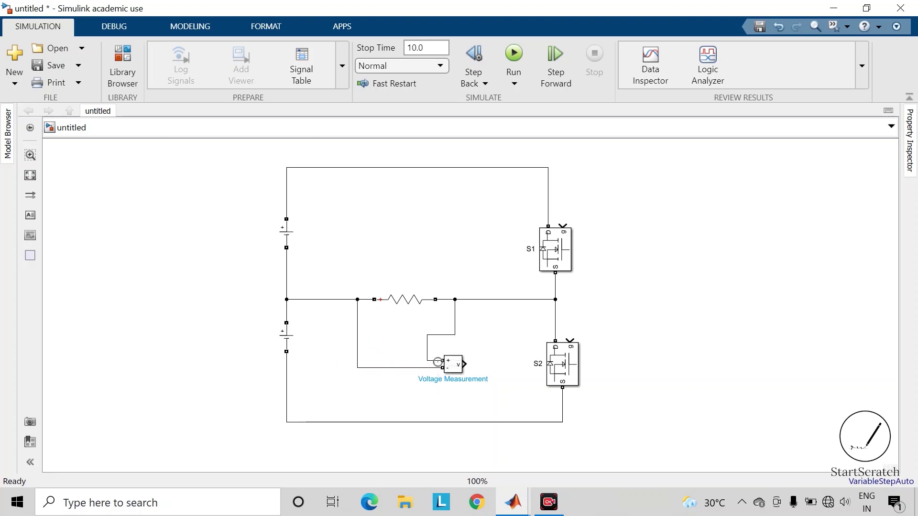
- Copy the Voltage Measurement block below the circuit and connect it between the top positive and bottom negative DC wires
{"action": "mouse_move", "coordinate": [451, 370]}
{"action": "left_mouse_down"}
{"action": "mouse_move", "coordinate": [404, 457]}
{"action": "mouse_move", "coordinate": [352, 406]}
{"action": "mouse_move", "coordinate": [328, 227]}
{"action": "mouse_move", "coordinate": [333, 168]}
{"action": "left_mouse_up"}
{"action": "left_click", "coordinate": [383, 447]}
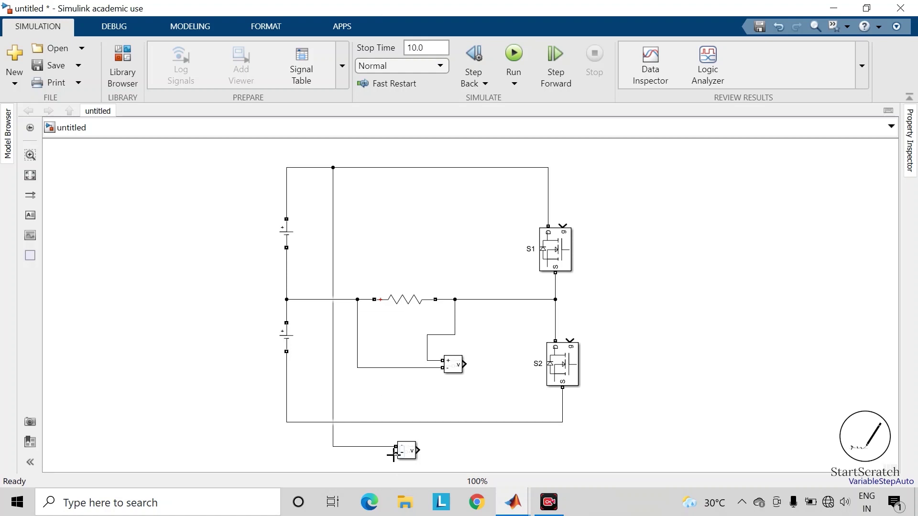
{"action": "left_click_drag", "start_coordinate": [393, 454], "coordinate": [305, 422]}
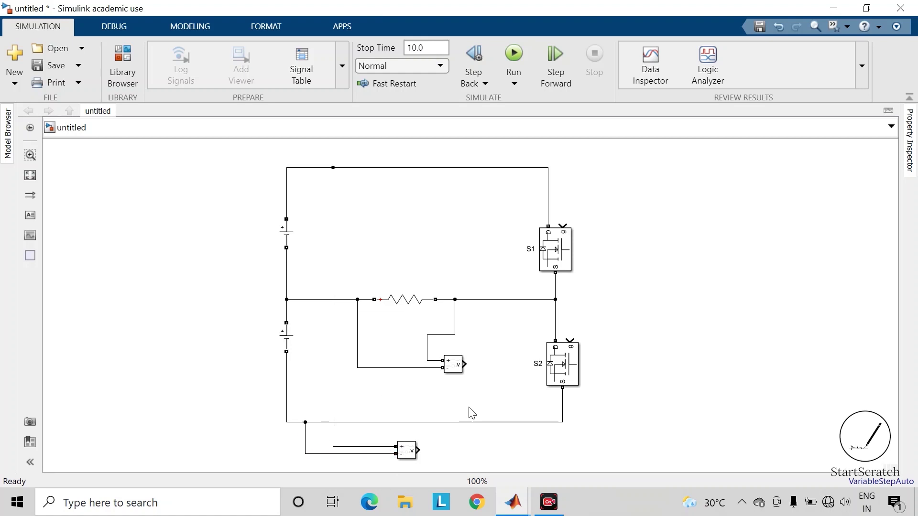
- Add a Scope block in the empty area beyond the switches
{"action": "double_click", "coordinate": [791, 302]}
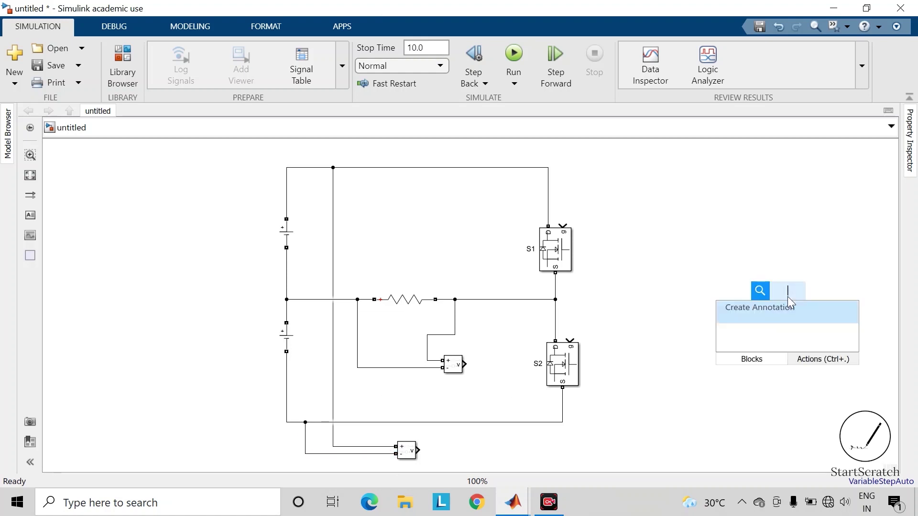
{"action": "type", "text": "scope"}
{"action": "key", "text": "Return"}
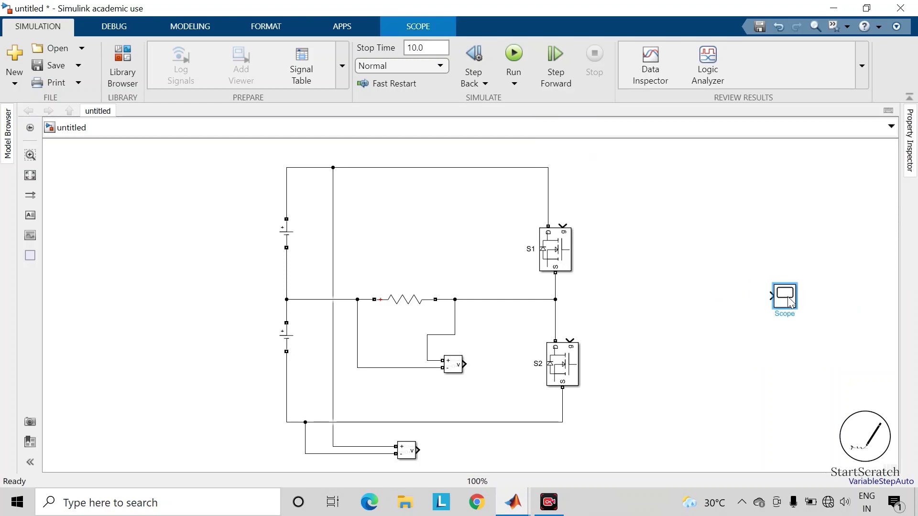
- Configure the Scope with 2 input ports and a layout of two vertically stacked displays
{"action": "double_click", "coordinate": [786, 298]}
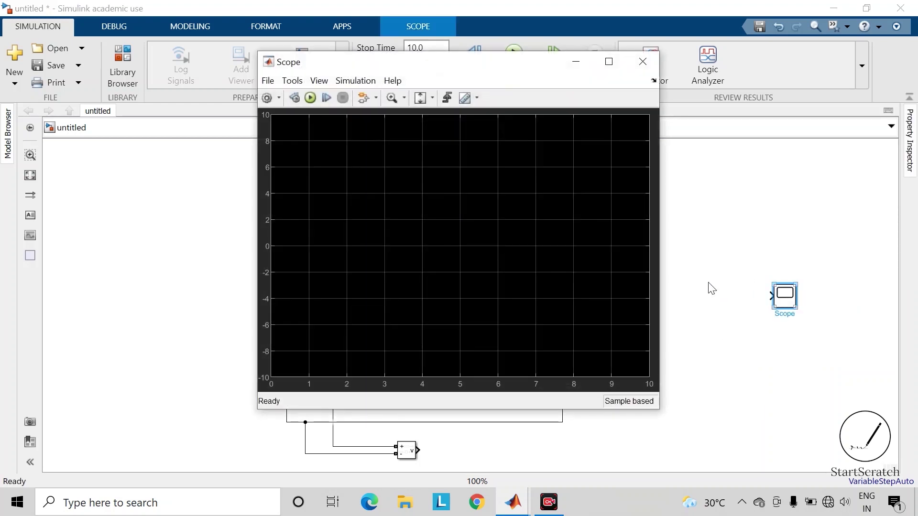
{"action": "left_click", "coordinate": [279, 98]}
{"action": "left_click", "coordinate": [269, 114]}
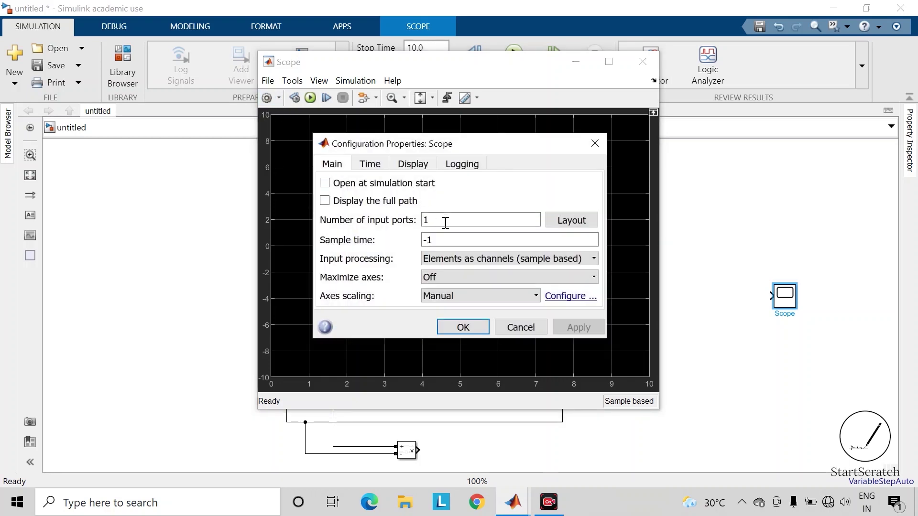
{"action": "double_click", "coordinate": [445, 223]}
{"action": "type", "text": "2"}
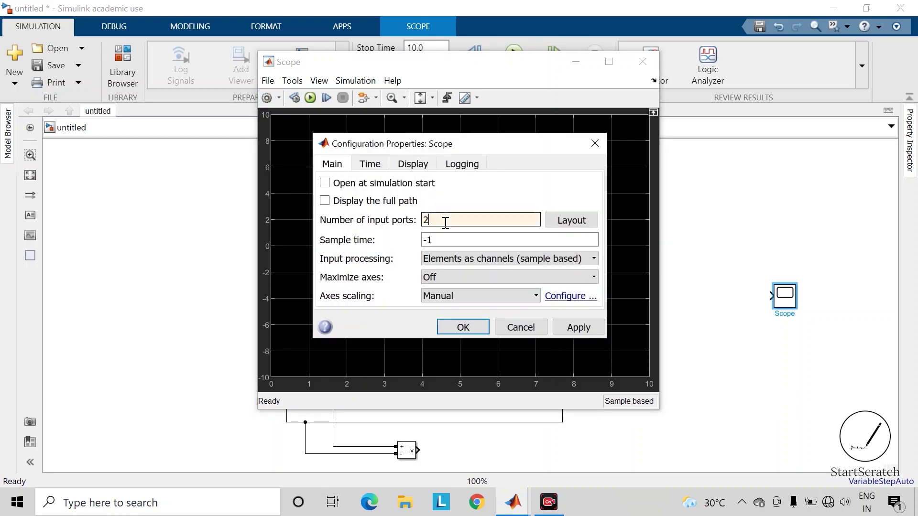
{"action": "left_click", "coordinate": [572, 224]}
{"action": "left_click", "coordinate": [619, 242]}
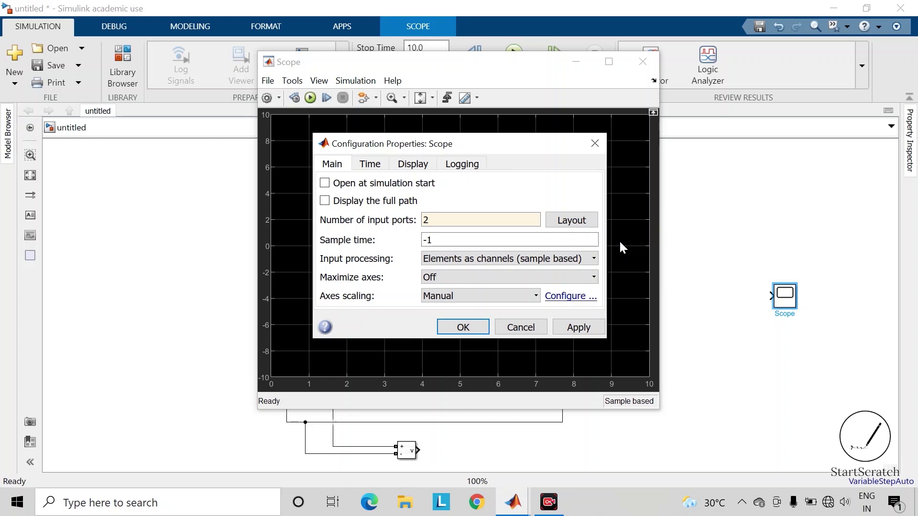
{"action": "left_click", "coordinate": [578, 329]}
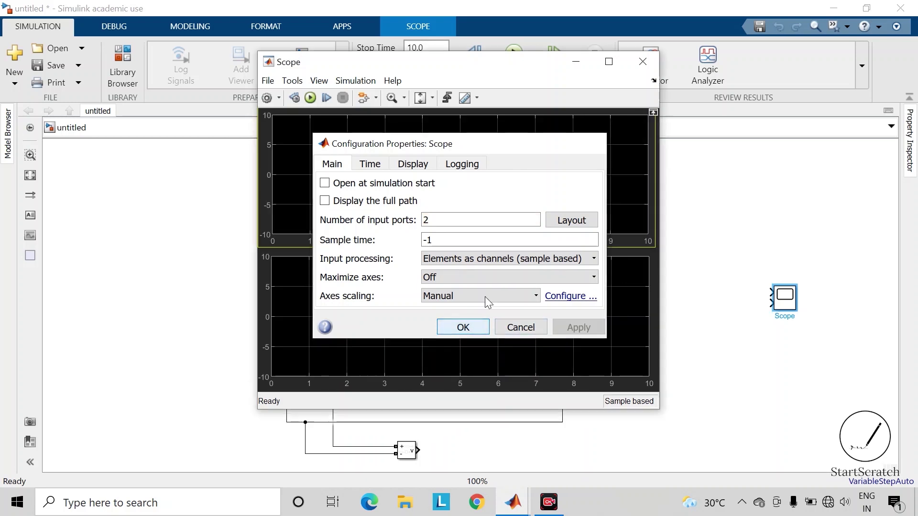
{"action": "left_click", "coordinate": [643, 64]}
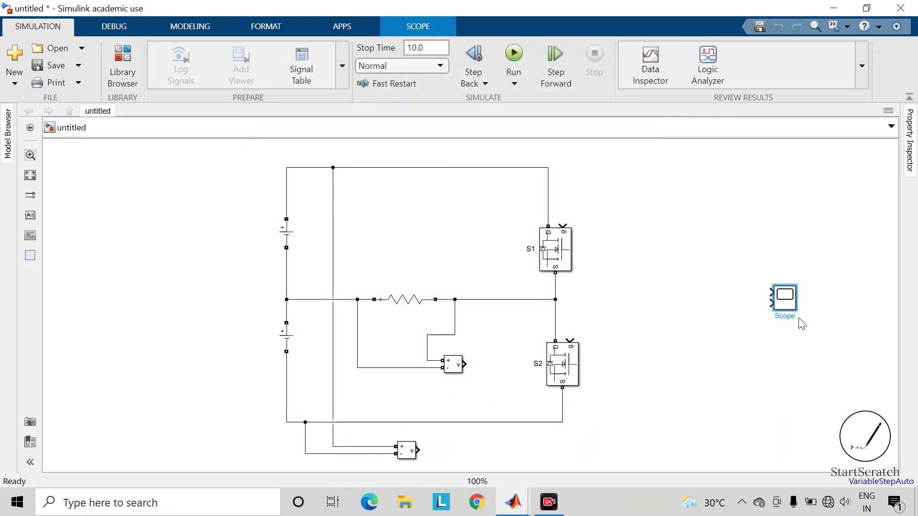
- Enlarge the Scope block to a tall rectangle and move it slightly up and farther away from the switches
{"action": "left_click", "coordinate": [786, 300]}
{"action": "left_click_drag", "start_coordinate": [797, 311], "coordinate": [823, 359]}
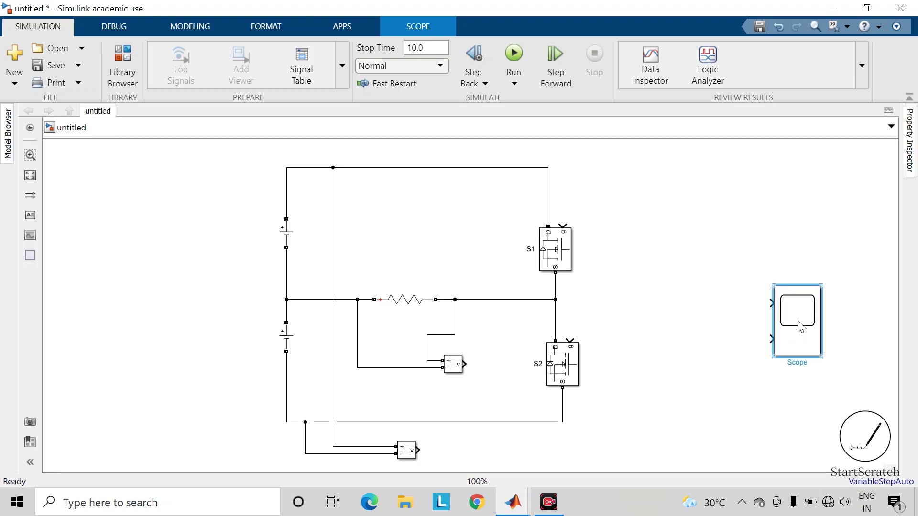
{"action": "left_click_drag", "start_coordinate": [800, 326], "coordinate": [834, 306]}
{"action": "left_click", "coordinate": [731, 272]}
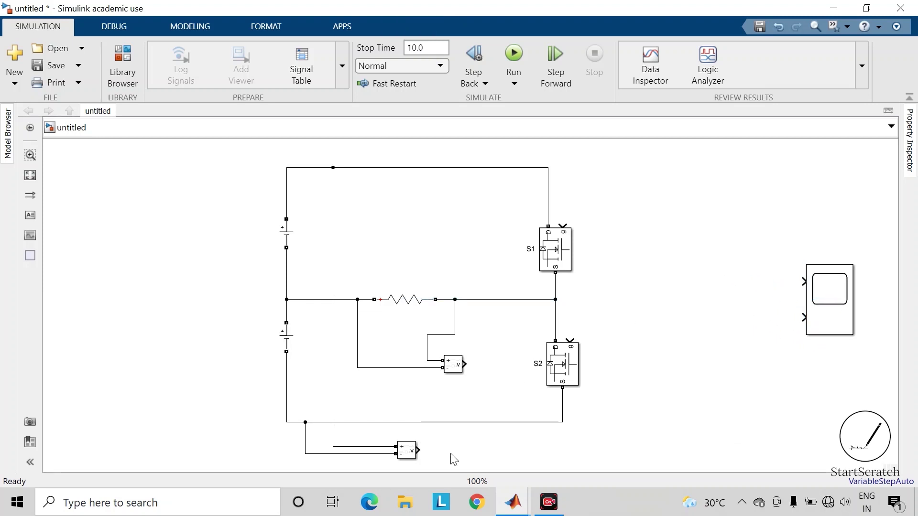
- Connect the lower Voltage Measurement output to the Scope's first input, shift the line's vertical segment toward the Scope, and label the signal I/P
{"action": "mouse_move", "coordinate": [418, 451]}
{"action": "left_mouse_down"}
{"action": "mouse_move", "coordinate": [607, 434]}
{"action": "mouse_move", "coordinate": [800, 282]}
{"action": "left_mouse_up"}
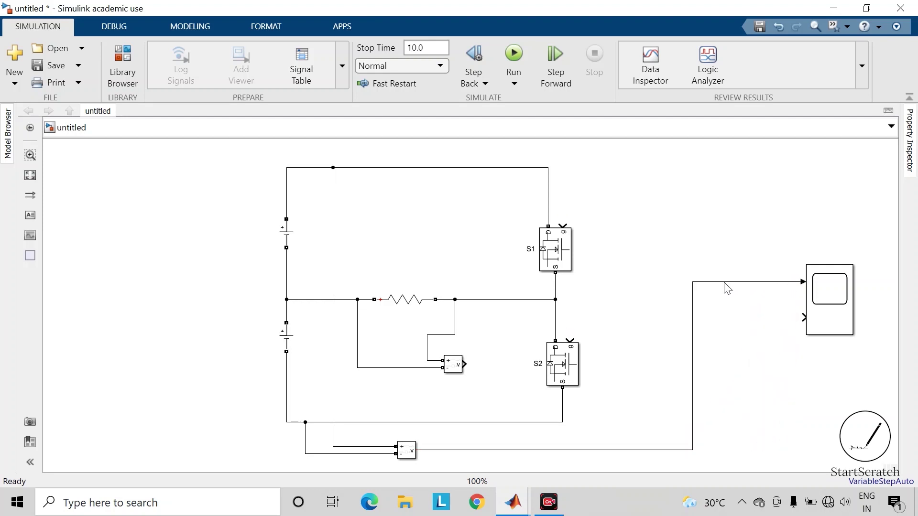
{"action": "left_click_drag", "start_coordinate": [693, 378], "coordinate": [744, 381]}
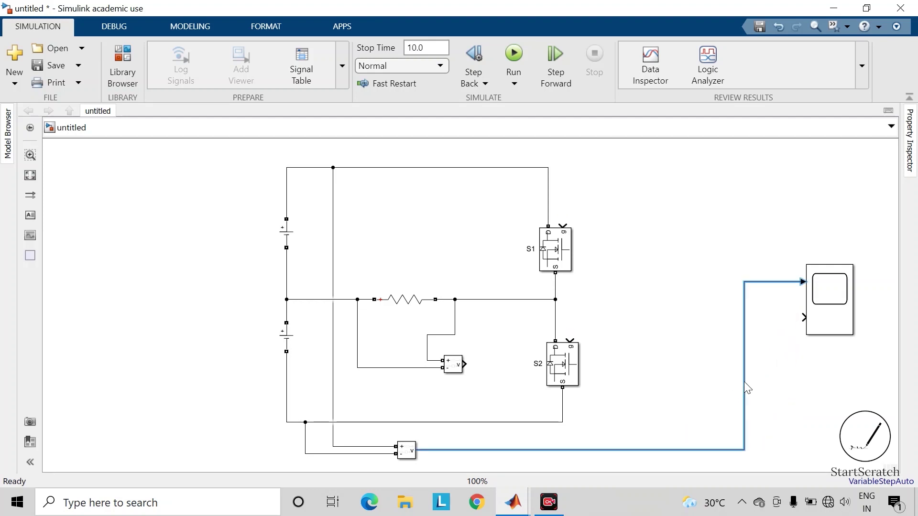
{"action": "left_click", "coordinate": [687, 461]}
{"action": "left_click", "coordinate": [674, 449]}
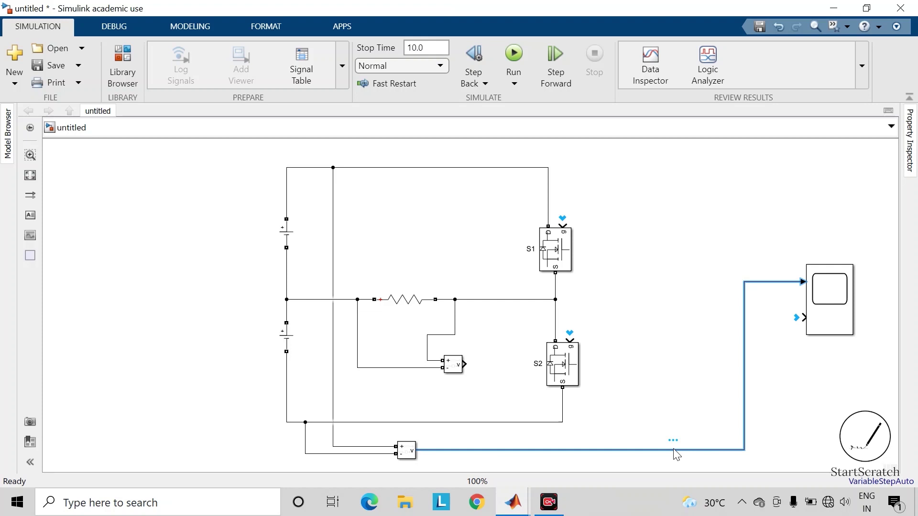
{"action": "left_click", "coordinate": [696, 390]}
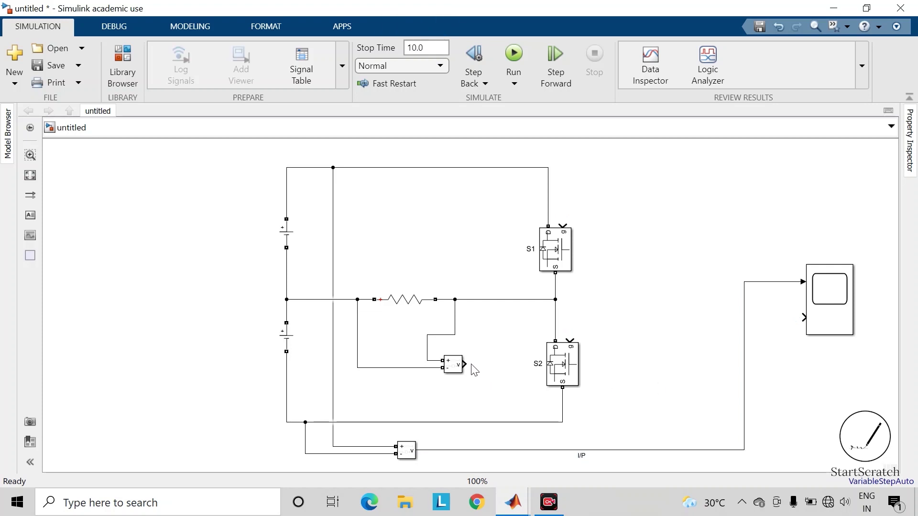
- Connect the load's Voltage Measurement output to the Scope's second input and label the signal O/P
{"action": "left_click_drag", "start_coordinate": [471, 359], "coordinate": [799, 319]}
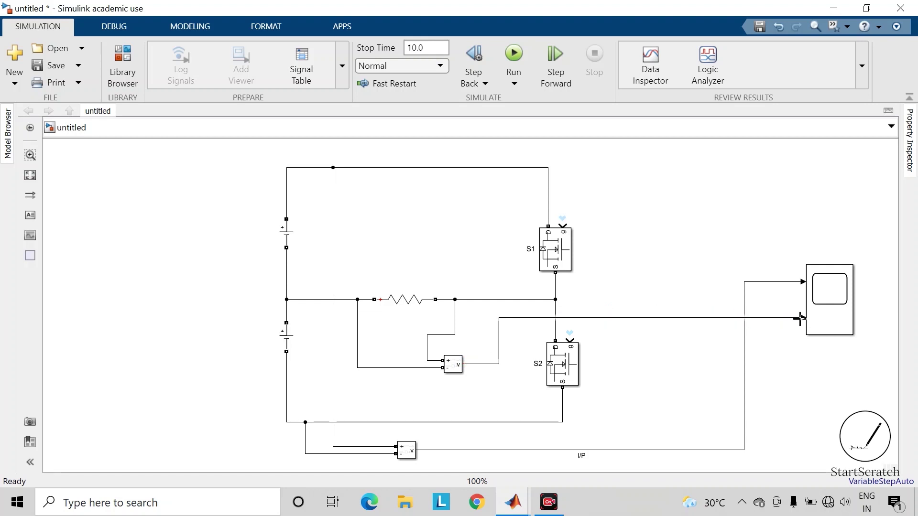
{"action": "double_click", "coordinate": [713, 318]}
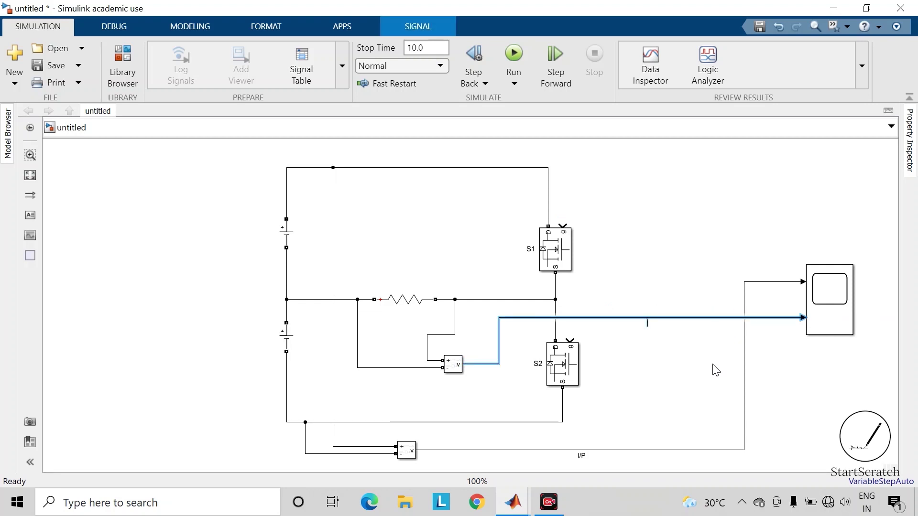
{"action": "type", "text": "O/P"}
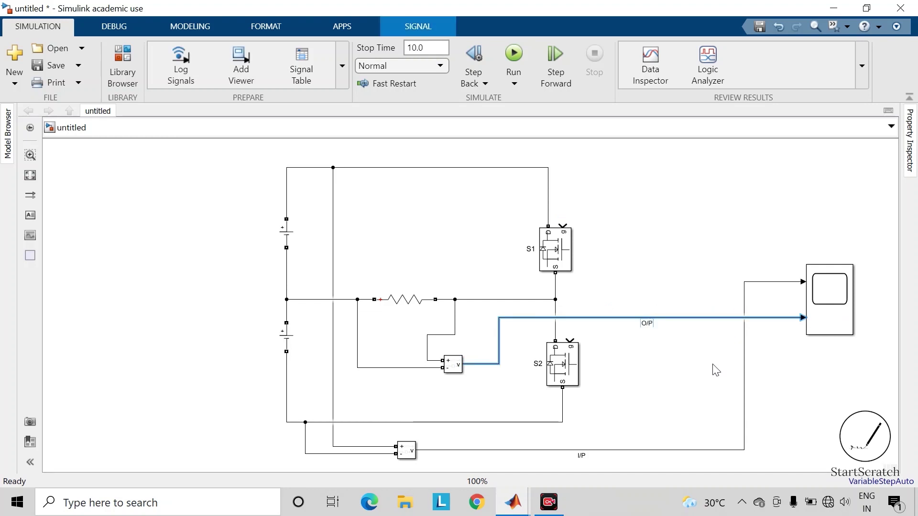
{"action": "left_click", "coordinate": [716, 371]}
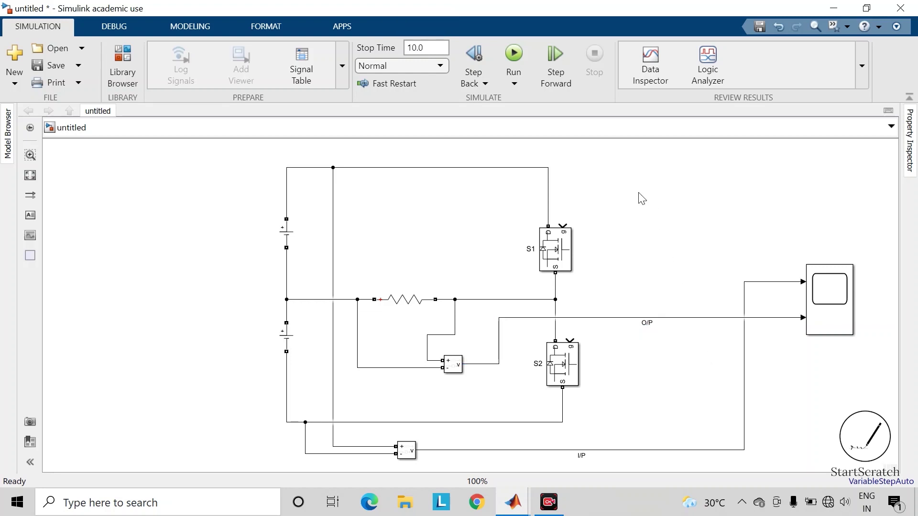
- Add a Pulse Generator block beside and above S1 and set its period to 1/50 seconds
{"action": "type", "text": "pulse"}
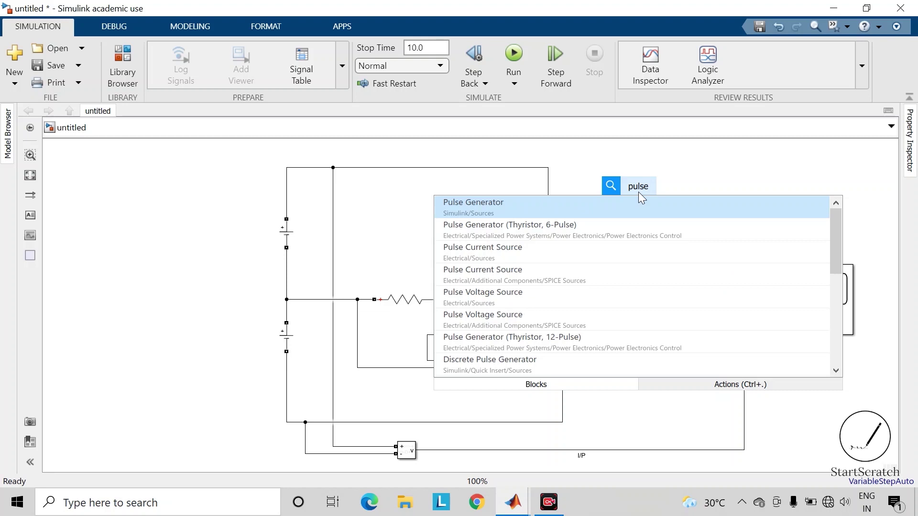
{"action": "key", "text": "Return"}
{"action": "double_click", "coordinate": [641, 197]}
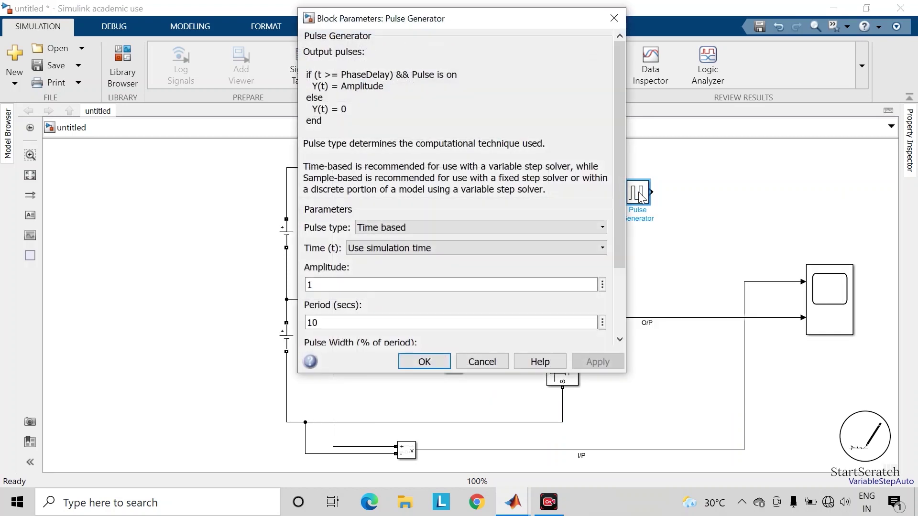
{"action": "scroll", "coordinate": [353, 307], "scroll_direction": "down", "scroll_amount": 4}
{"action": "left_click", "coordinate": [330, 231]}
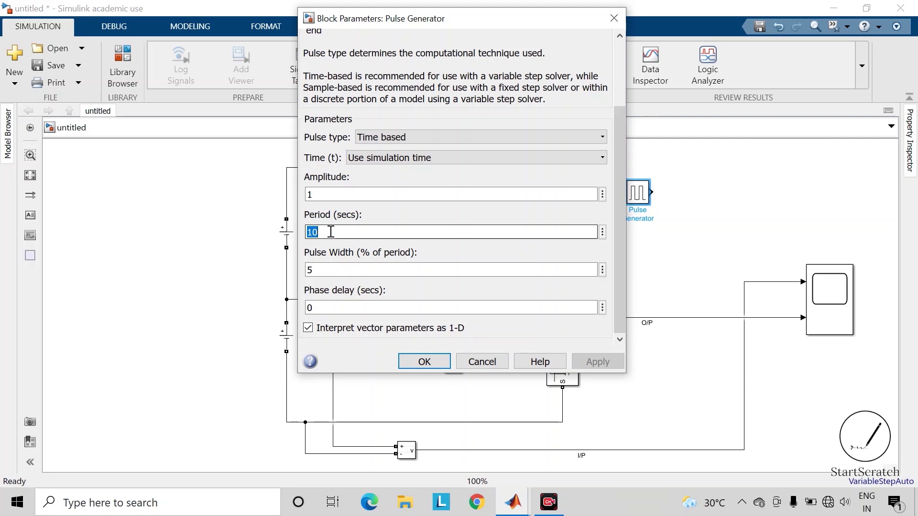
{"action": "type", "text": "1/"}
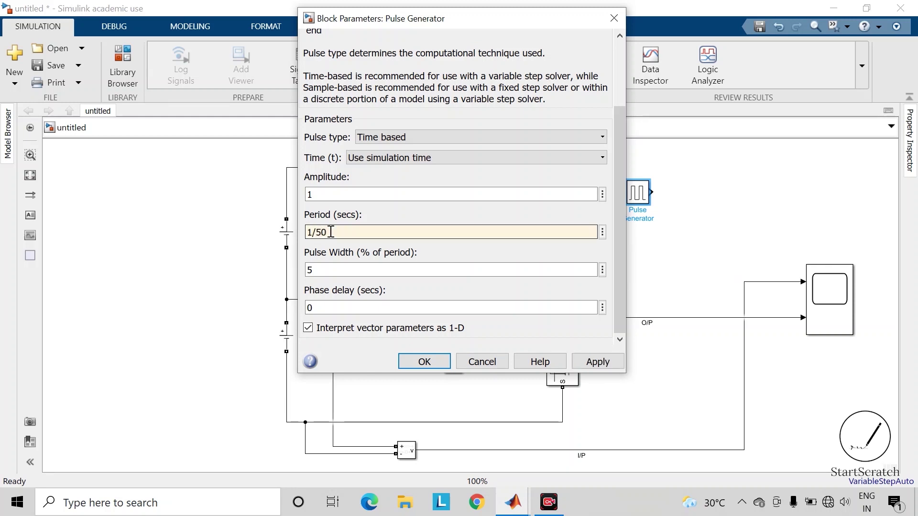
{"action": "type", "text": "50"}
- Set the Pulse Generator's pulse width to 50% of the period and apply the parameters
{"action": "double_click", "coordinate": [331, 308]}
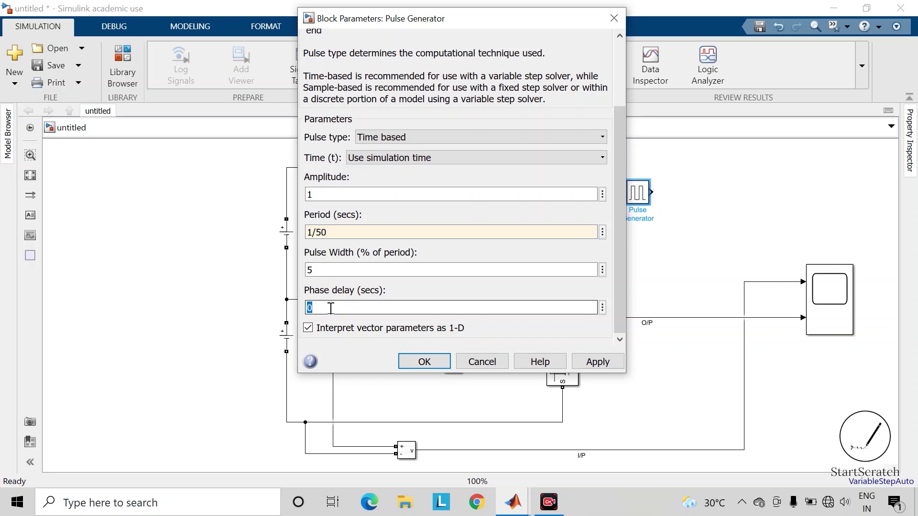
{"action": "double_click", "coordinate": [326, 270]}
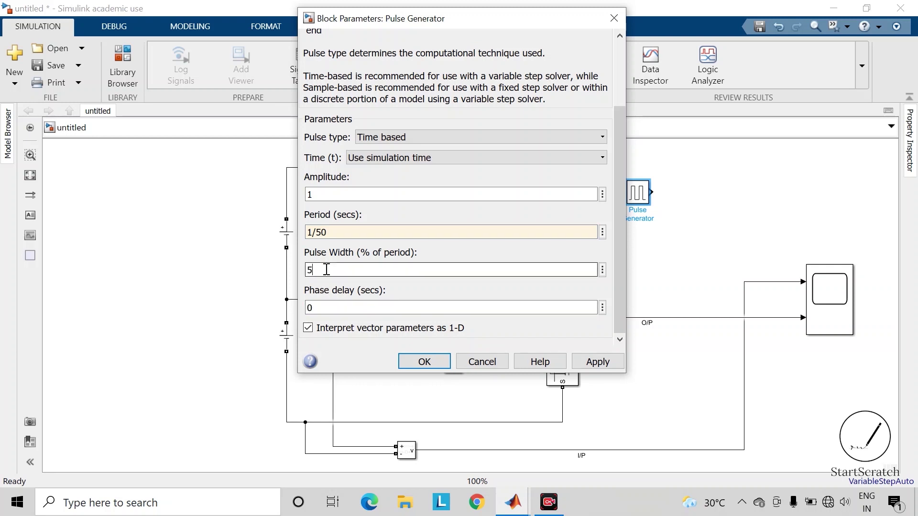
{"action": "type", "text": "0"}
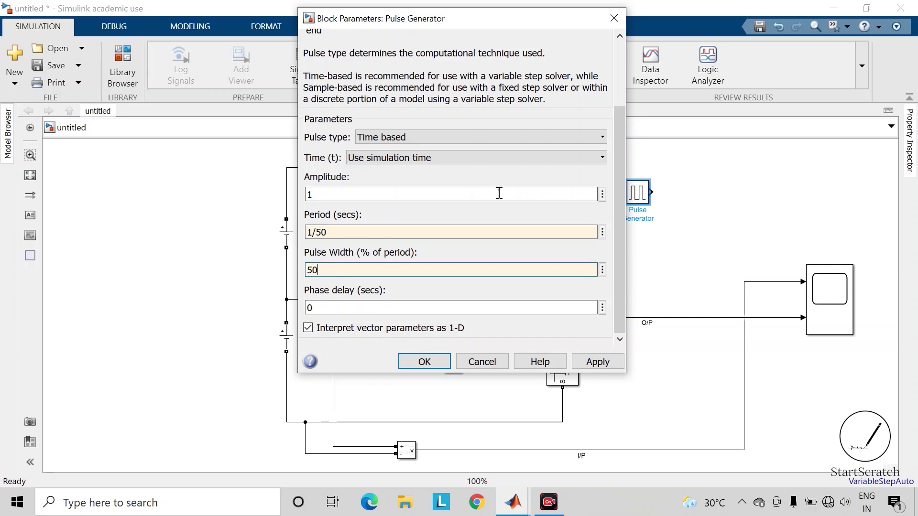
{"action": "left_click_drag", "start_coordinate": [497, 25], "coordinate": [292, 100]}
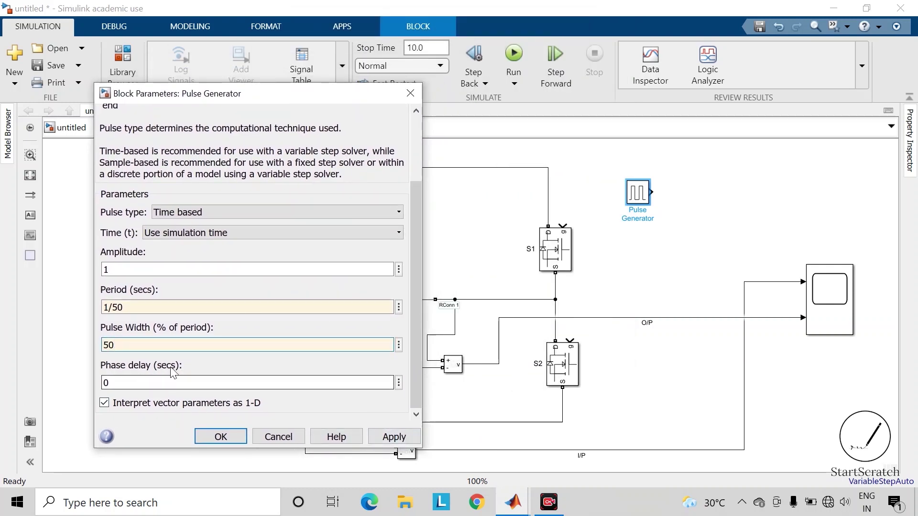
{"action": "left_click", "coordinate": [390, 436]}
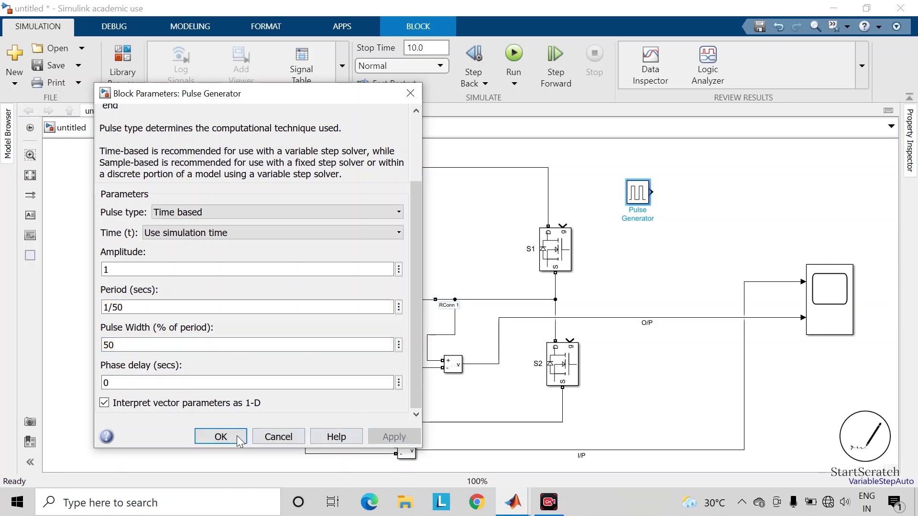
{"action": "left_click", "coordinate": [223, 442]}
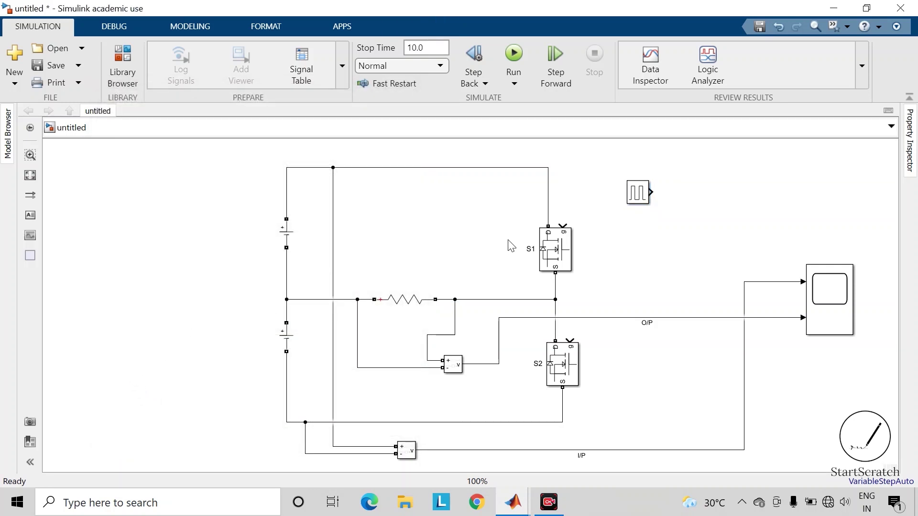
- Rotate the Pulse Generator 180 degrees so its output faces S1, and connect it to the gate input of S1
{"action": "left_click", "coordinate": [642, 200]}
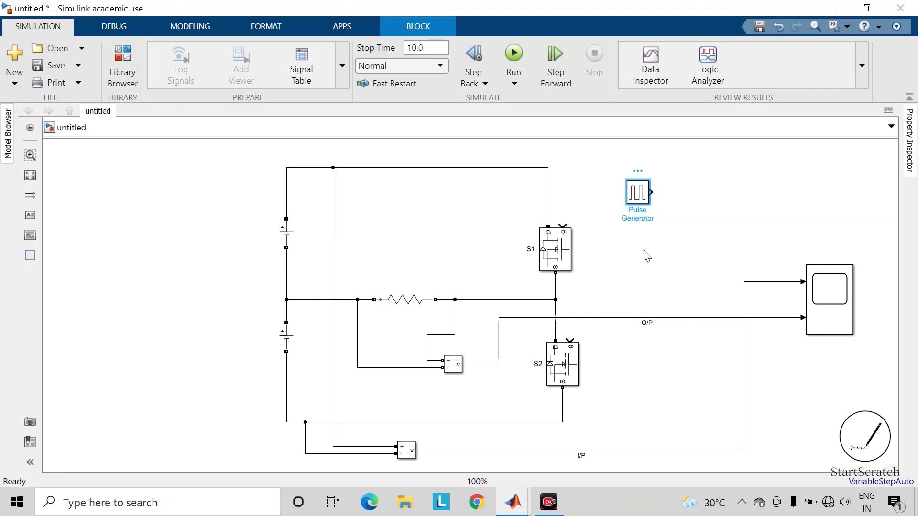
{"action": "key", "text": "ctrl+r"}
{"action": "key", "text": "ctrl+r"}
{"action": "left_click", "coordinate": [644, 251]}
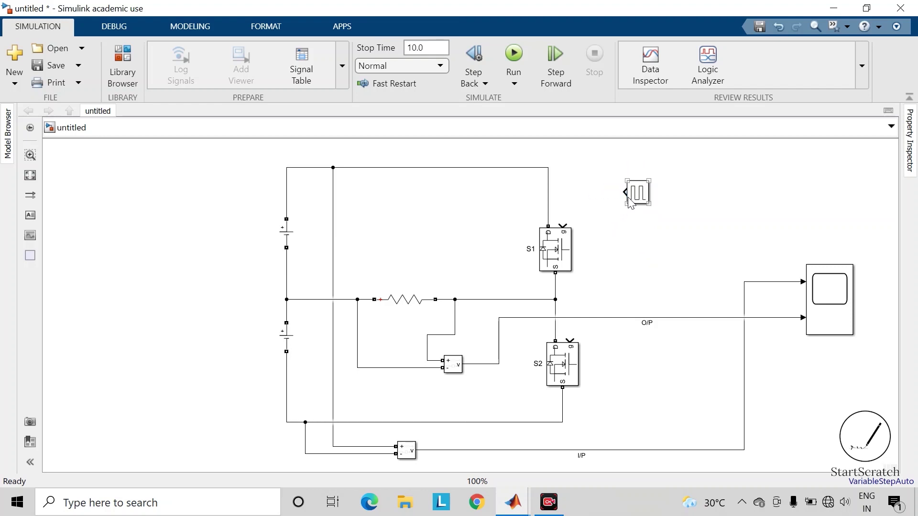
{"action": "mouse_move", "coordinate": [624, 192]}
{"action": "left_mouse_down"}
{"action": "mouse_move", "coordinate": [578, 198]}
{"action": "mouse_move", "coordinate": [563, 229]}
{"action": "left_mouse_up"}
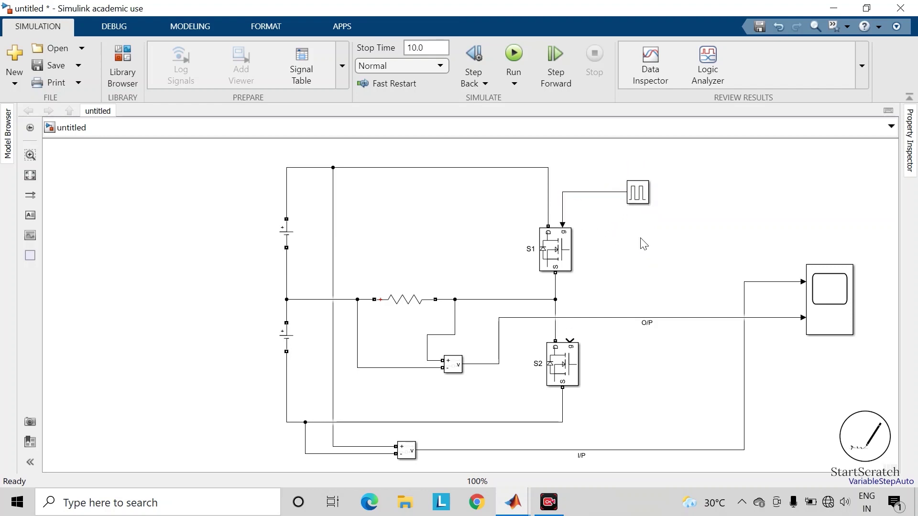
- Duplicate the Pulse Generator beside S2 and set the copy's phase delay to 10e-3 seconds
{"action": "left_click_drag", "start_coordinate": [640, 194], "coordinate": [642, 356]}
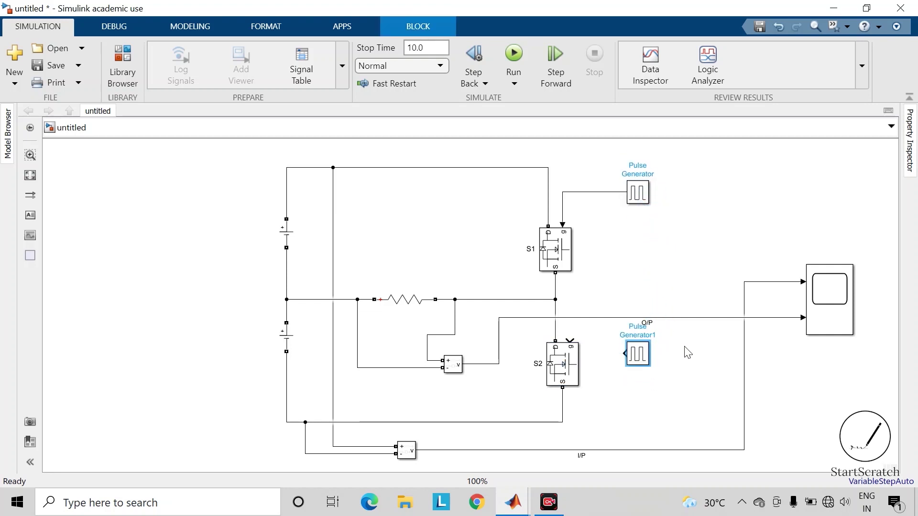
{"action": "key", "text": "Return"}
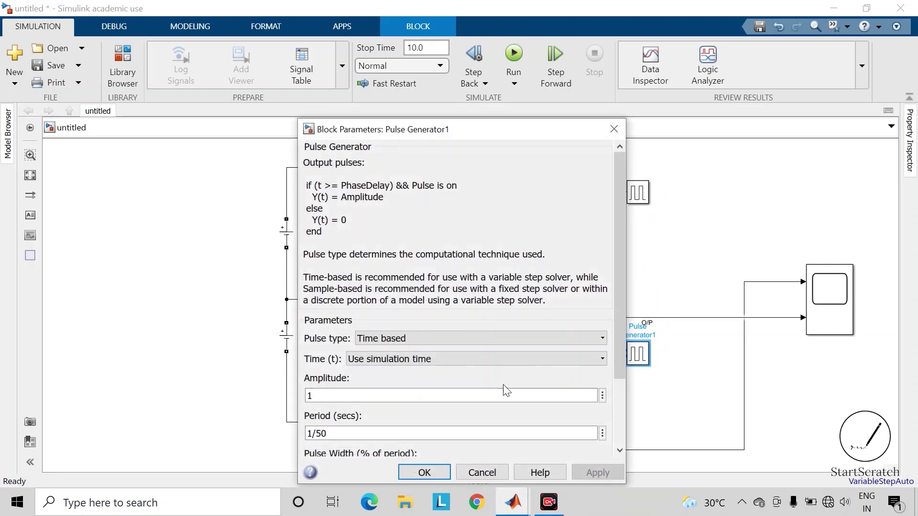
{"action": "scroll", "coordinate": [474, 152], "scroll_direction": "down", "scroll_amount": 3}
{"action": "left_click_drag", "start_coordinate": [487, 129], "coordinate": [244, 109]}
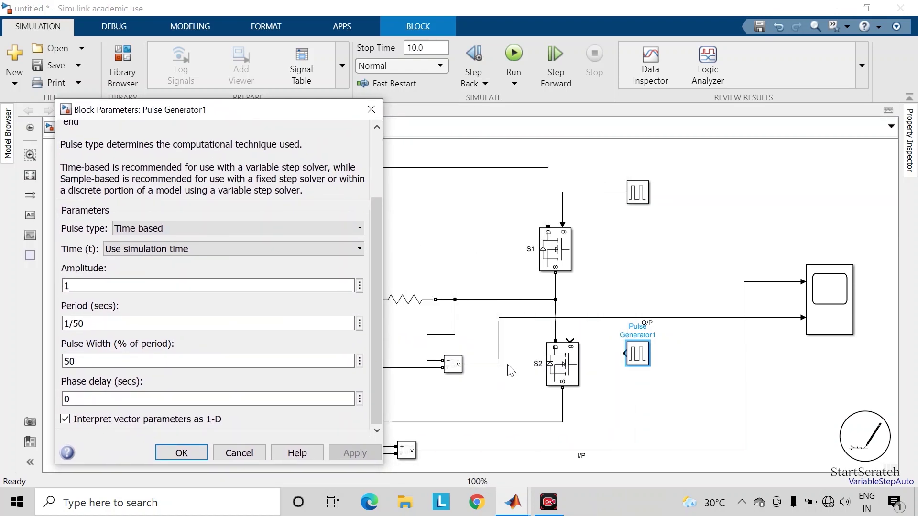
{"action": "left_click", "coordinate": [569, 364]}
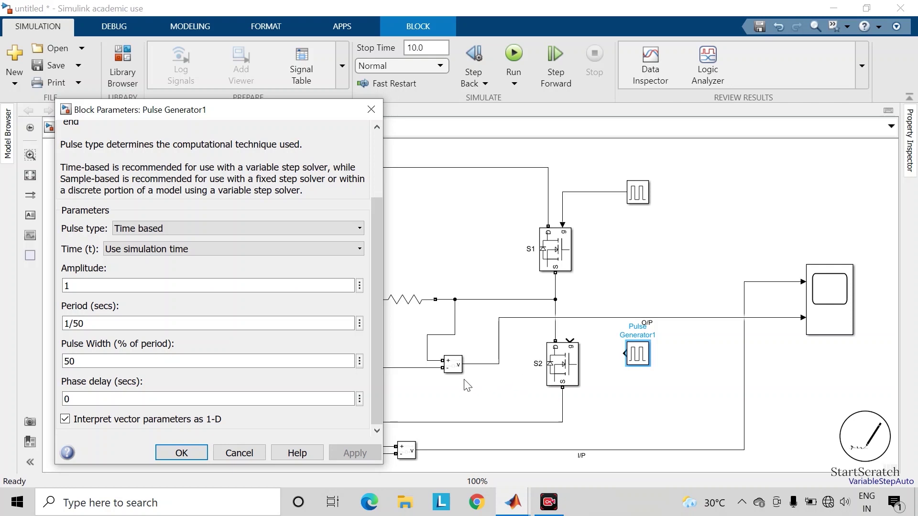
{"action": "left_click", "coordinate": [242, 399]}
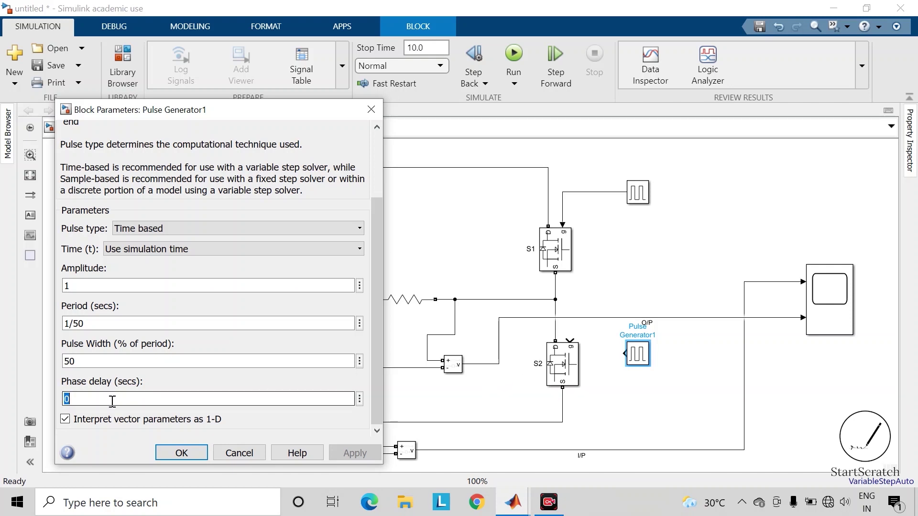
{"action": "type", "text": "10e"}
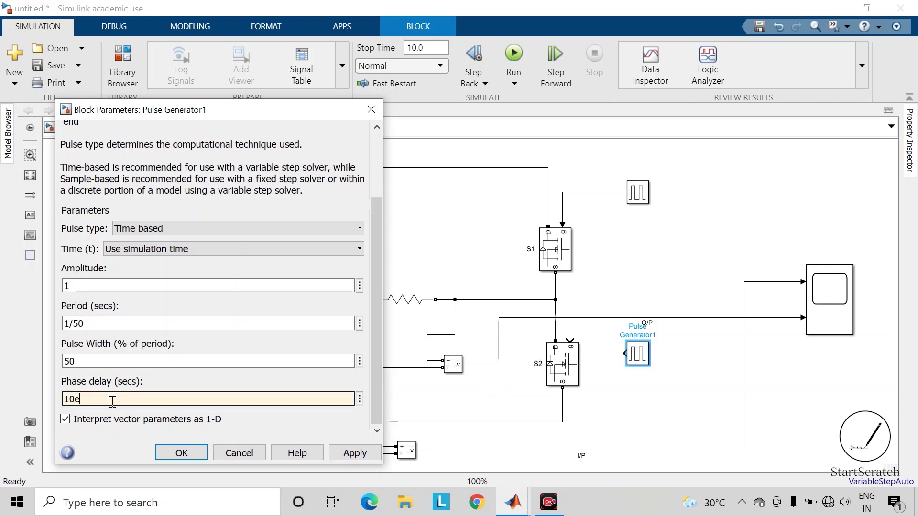
{"action": "type", "text": "-3"}
{"action": "key", "text": "Return"}
- Connect the second Pulse Generator's output to the gate input of S2
{"action": "left_click", "coordinate": [616, 364]}
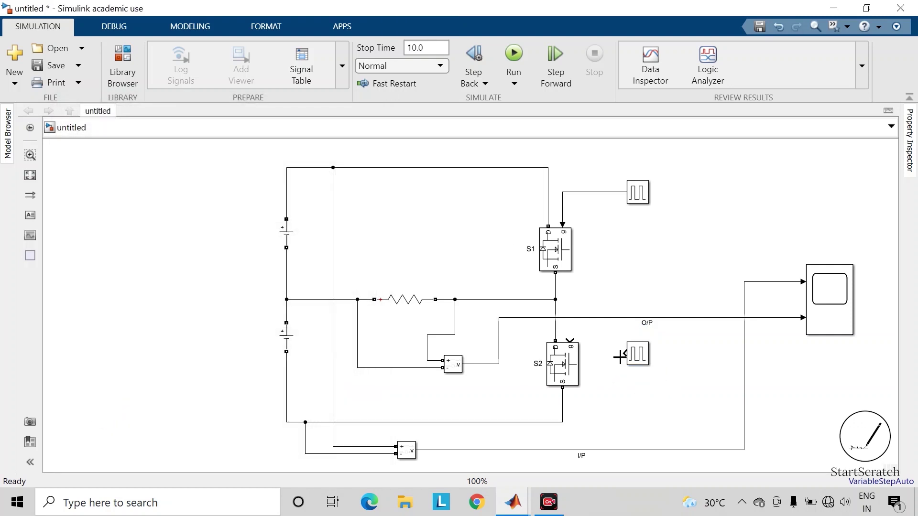
{"action": "left_click_drag", "start_coordinate": [624, 354], "coordinate": [571, 338]}
- Add a powergui block in the empty area beside the circuit and set its simulation type to Discrete
{"action": "type", "text": "power"}
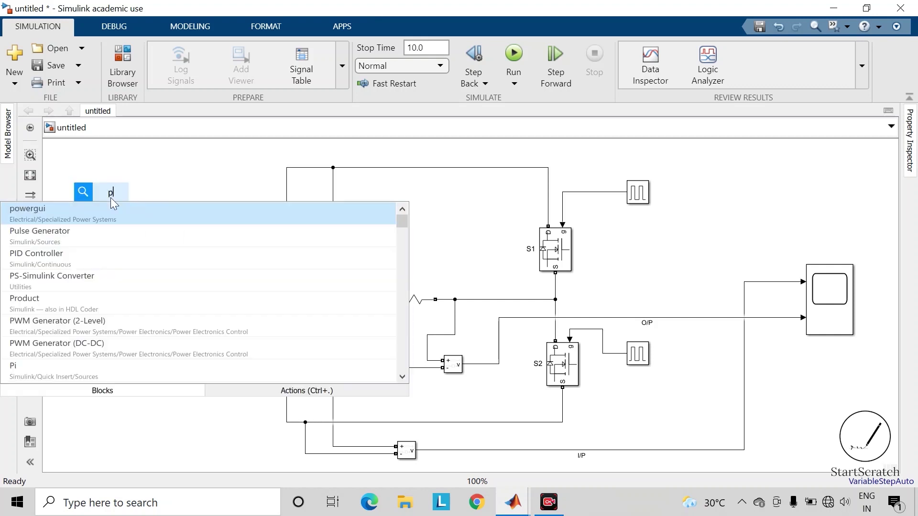
{"action": "key", "text": "Down"}
{"action": "key", "text": "Down"}
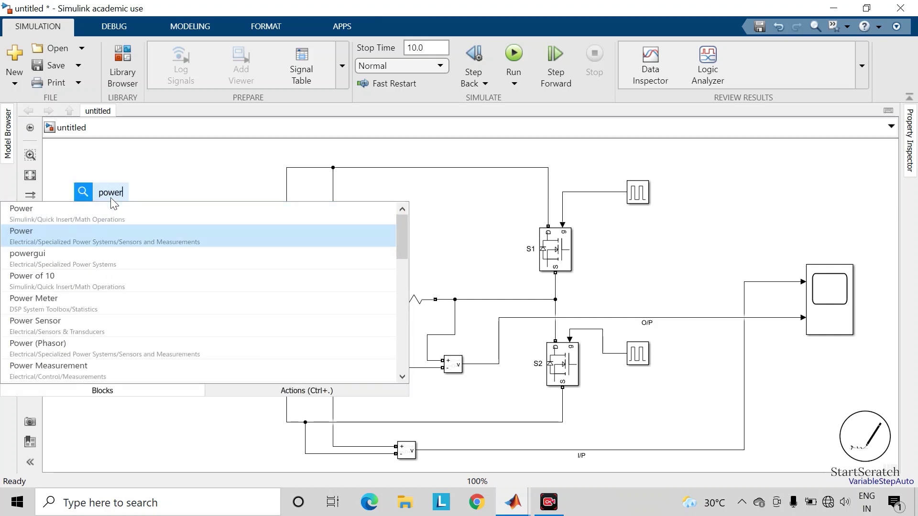
{"action": "key", "text": "Return"}
{"action": "double_click", "coordinate": [113, 201]}
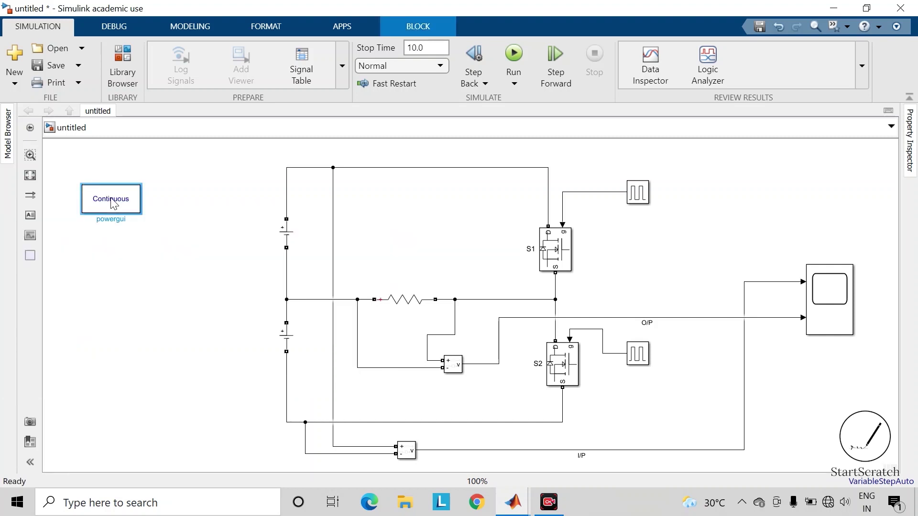
{"action": "left_click", "coordinate": [276, 87]}
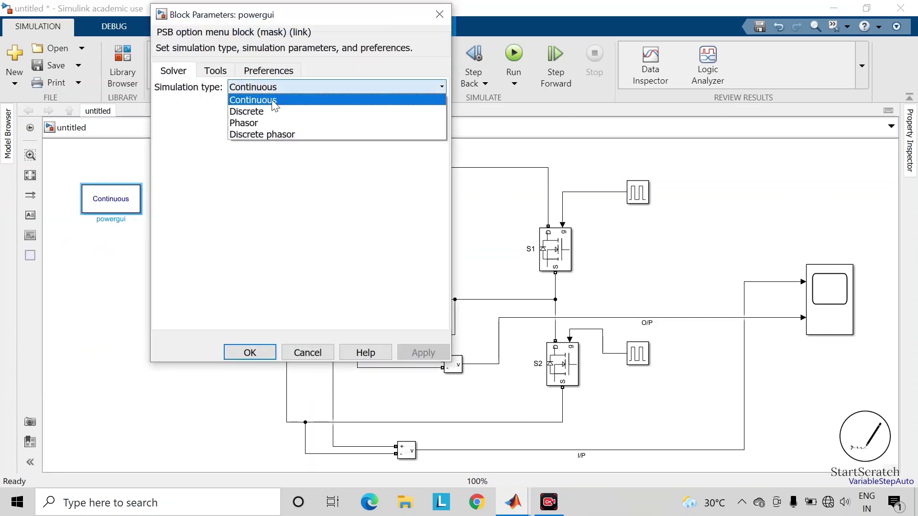
{"action": "left_click", "coordinate": [271, 110]}
{"action": "key", "text": "Return"}
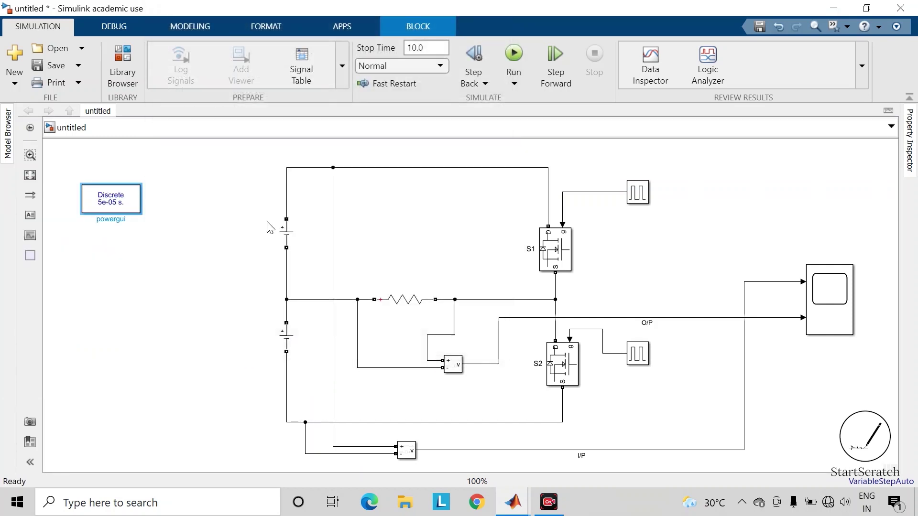
{"action": "left_click", "coordinate": [229, 232]}
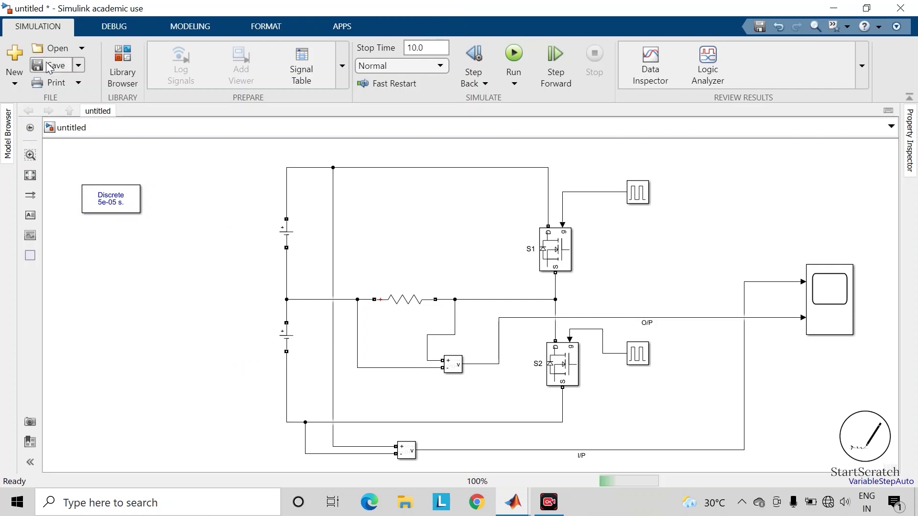
- Save the model as a12 in the Experimets folder
{"action": "left_click", "coordinate": [47, 65]}
{"action": "type", "text": "a12"}
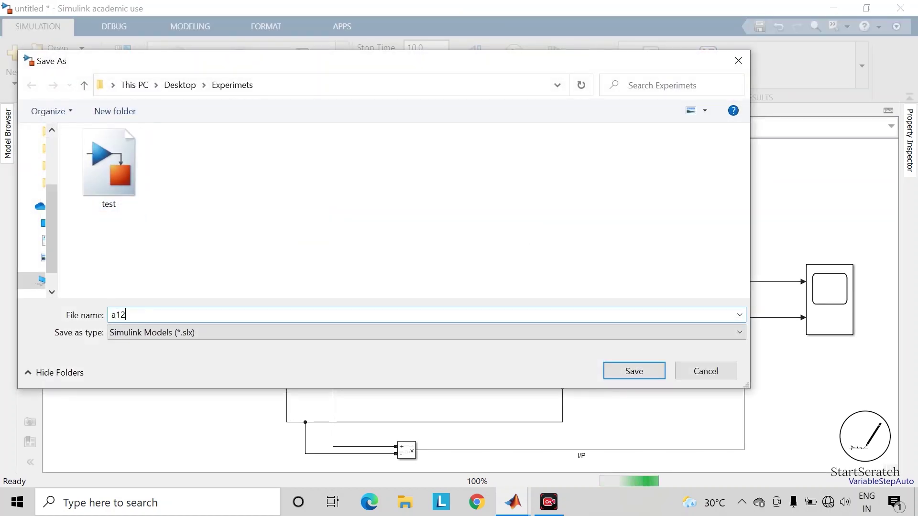
{"action": "key", "text": "Return"}
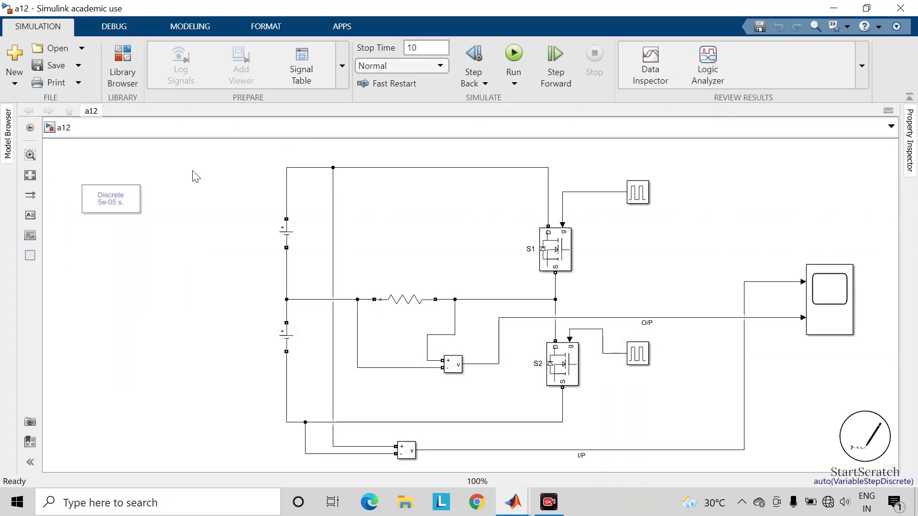
- Set the simulation stop time to 0.08 and save the model again
{"action": "left_click", "coordinate": [434, 48]}
{"action": "double_click", "coordinate": [433, 48]}
{"action": "type", "text": "08"}
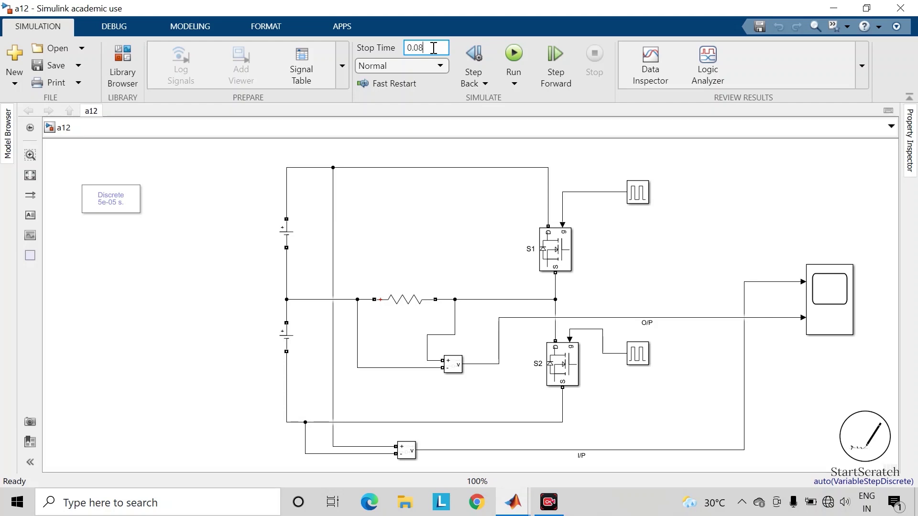
{"action": "left_click", "coordinate": [50, 62]}
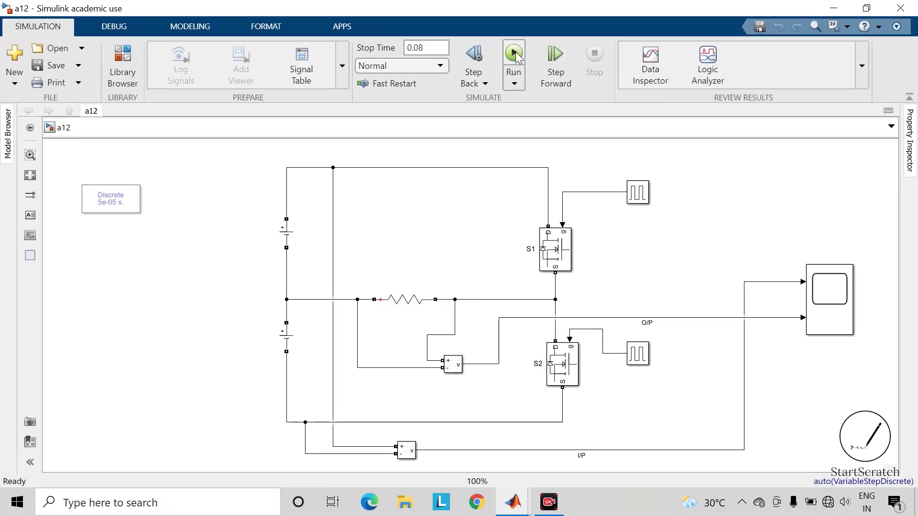
- Run the simulation and open the Scope, maximized, to view the I/P and O/P waveforms
{"action": "left_click", "coordinate": [515, 56]}
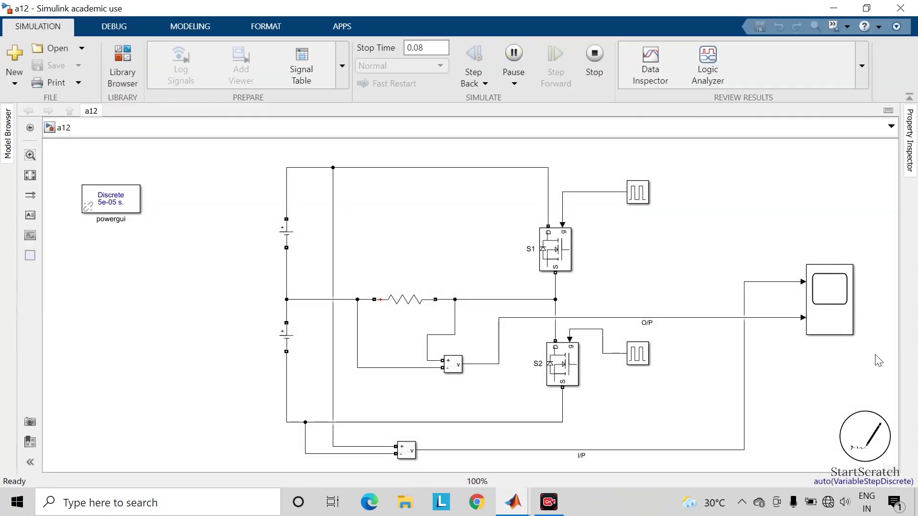
{"action": "left_click", "coordinate": [847, 308]}
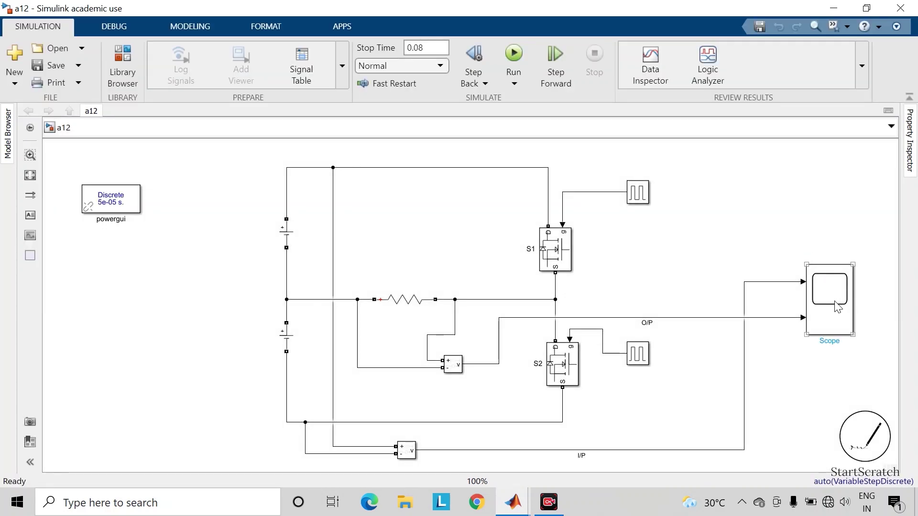
{"action": "double_click", "coordinate": [836, 303]}
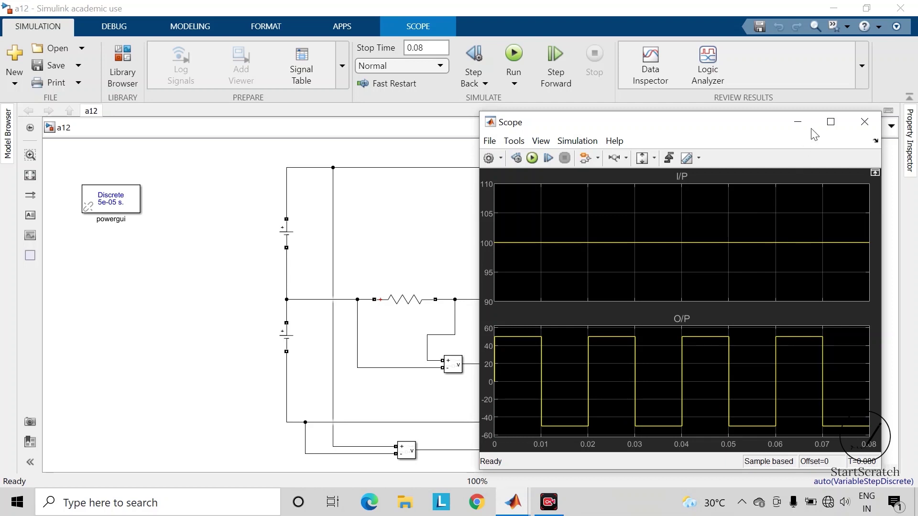
{"action": "left_click", "coordinate": [831, 121]}
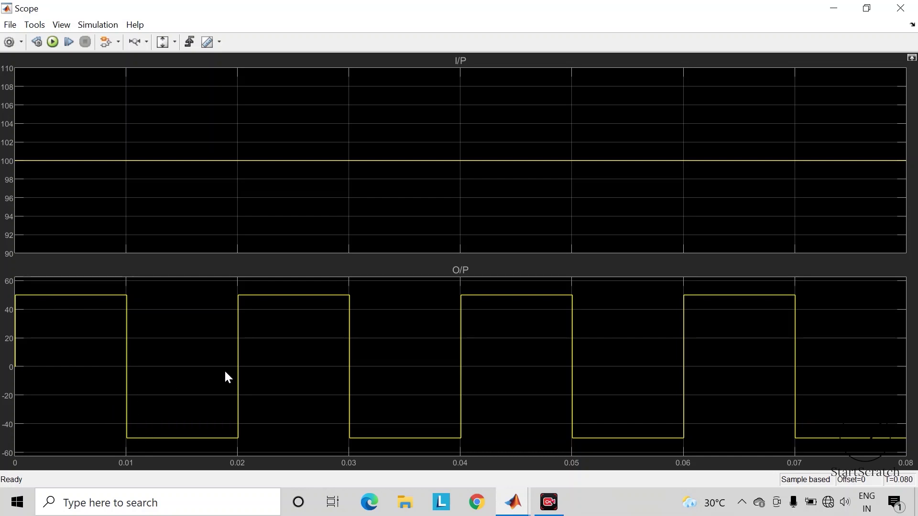
- Examine the Scope waveforms beside the circuit, following the conduction paths through the sources, load and switches, and maximize the Scope again
{"action": "key", "text": "super+Down"}
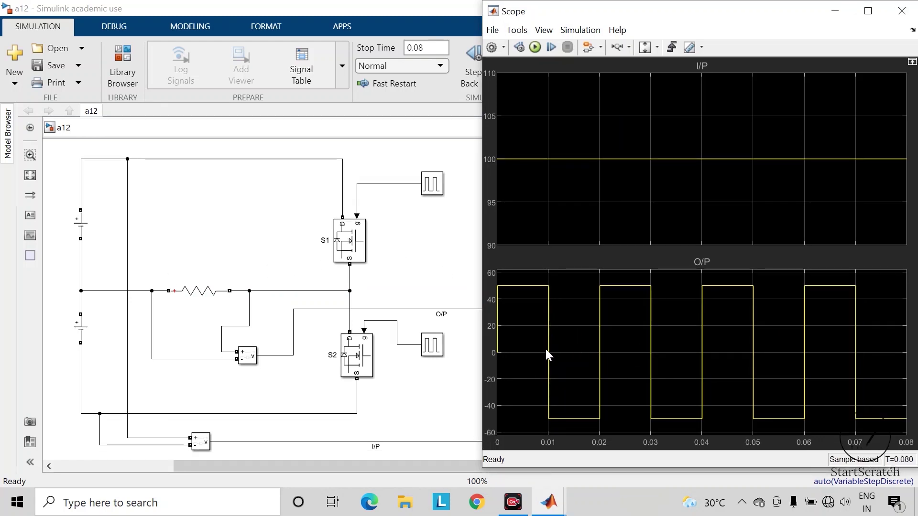
{"action": "left_click", "coordinate": [350, 254]}
{"action": "left_click", "coordinate": [395, 245]}
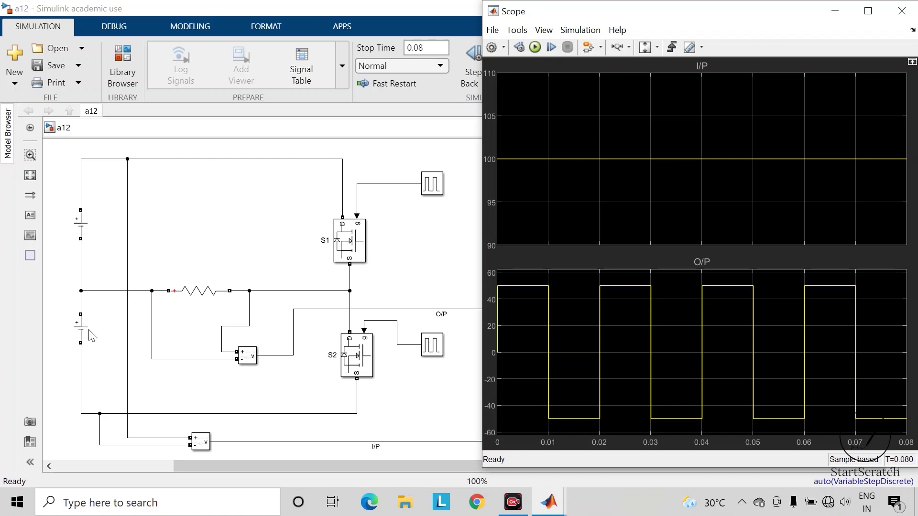
{"action": "left_click", "coordinate": [206, 302]}
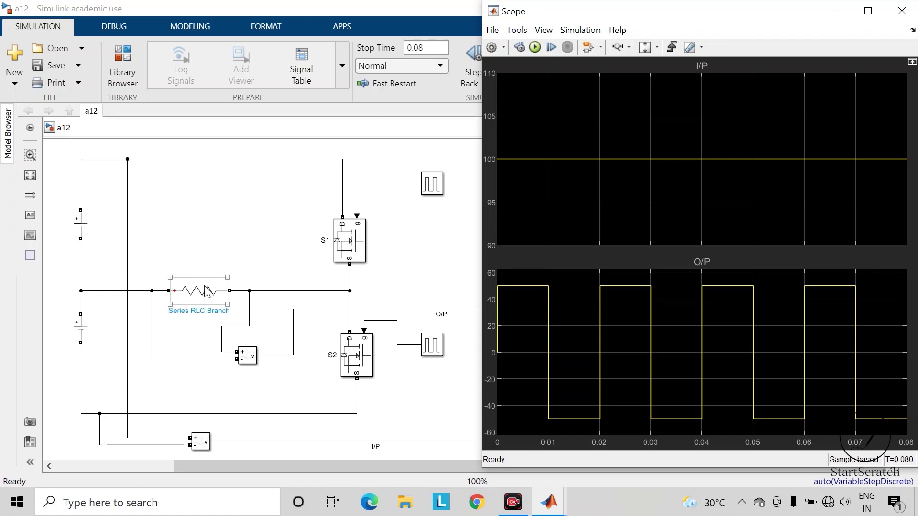
{"action": "left_click", "coordinate": [142, 353]}
{"action": "left_click", "coordinate": [82, 333]}
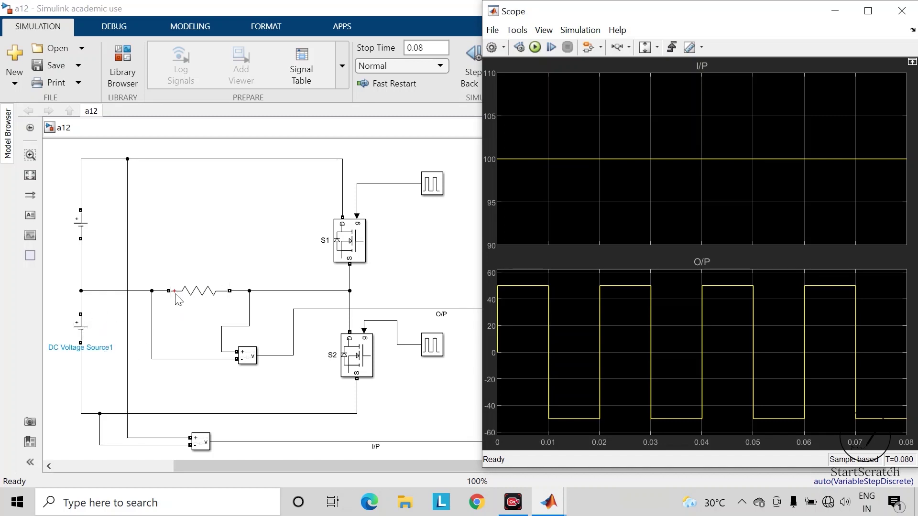
{"action": "left_click", "coordinate": [229, 292]}
{"action": "left_click", "coordinate": [340, 304]}
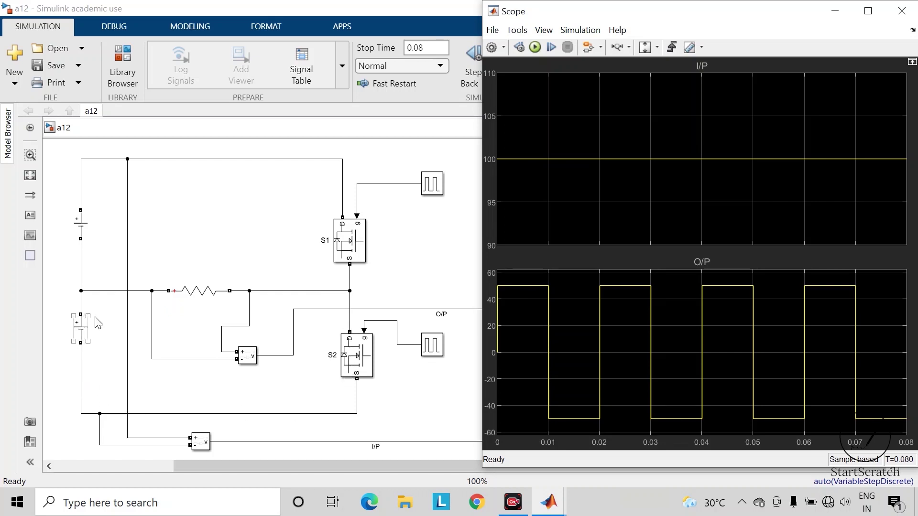
{"action": "left_click", "coordinate": [81, 335]}
{"action": "left_click", "coordinate": [123, 318]}
{"action": "left_click_drag", "start_coordinate": [703, 15], "coordinate": [554, 40]}
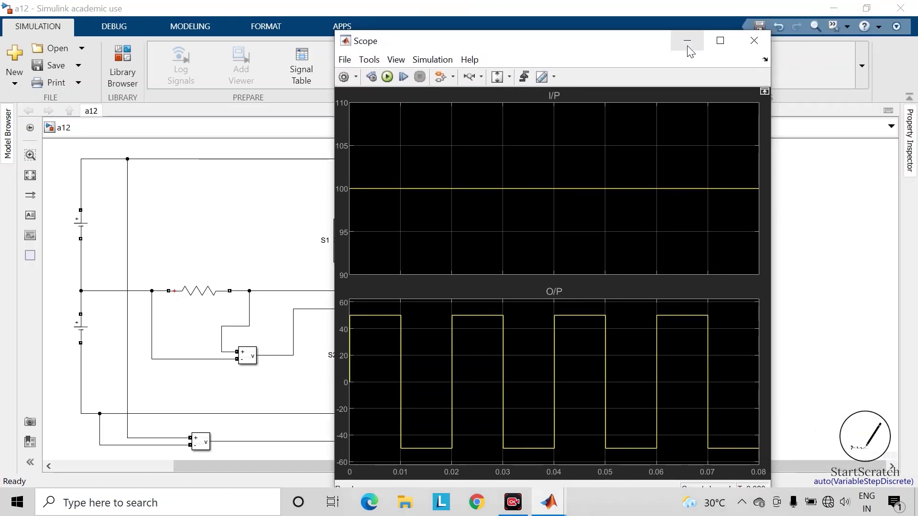
{"action": "left_click", "coordinate": [718, 42]}
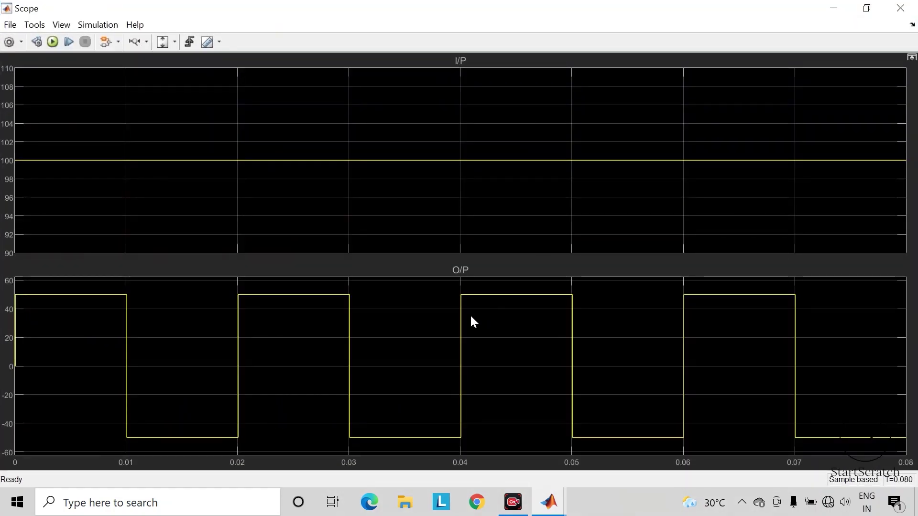